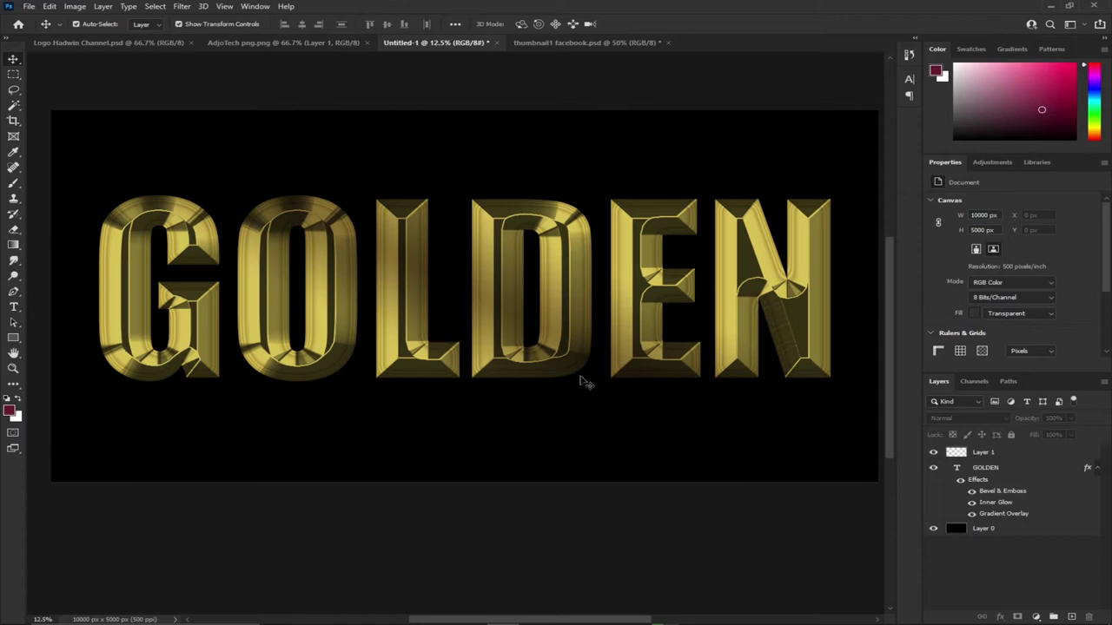
{"action": "scroll", "coordinate": [573, 379], "scroll_direction": "down", "scroll_amount": 2}
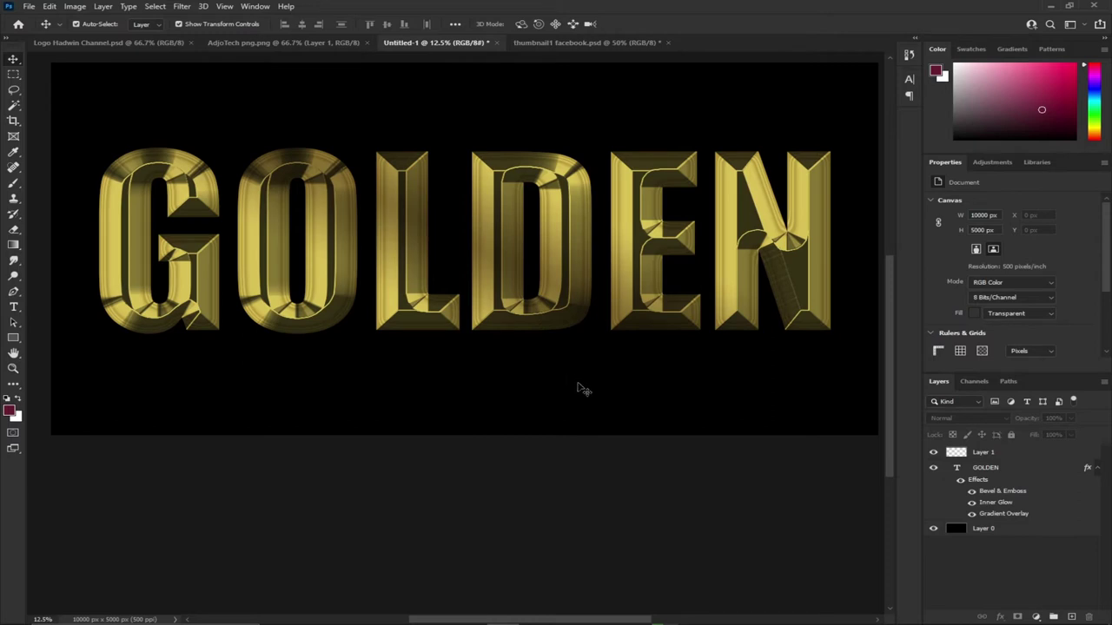
{"action": "left_click_drag", "start_coordinate": [887, 322], "coordinate": [883, 257]}
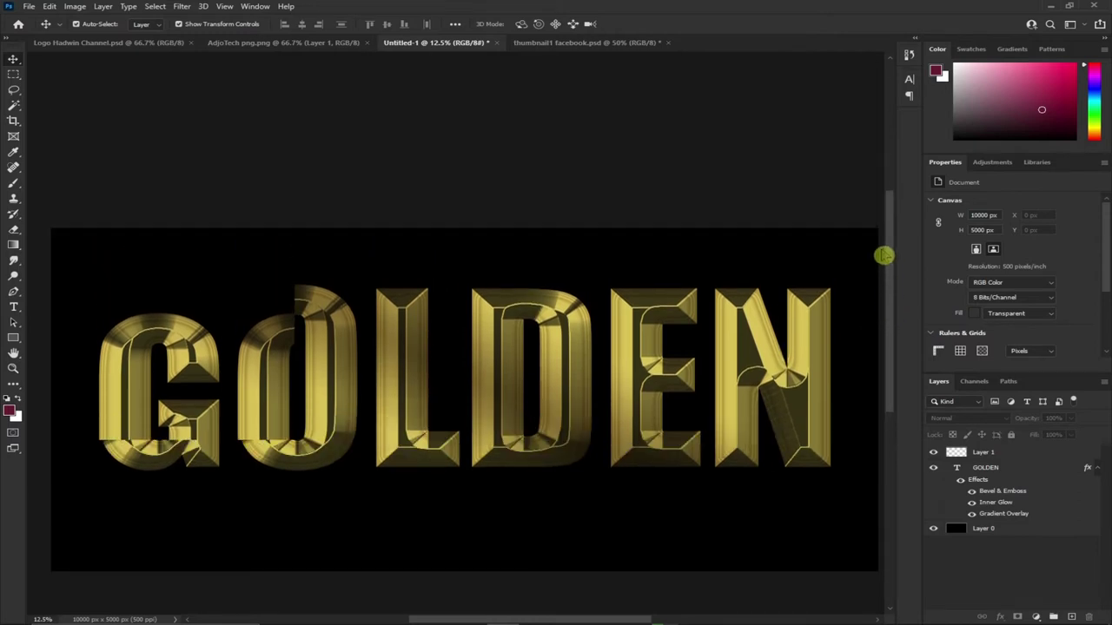
{"action": "left_click_drag", "start_coordinate": [891, 247], "coordinate": [890, 279]}
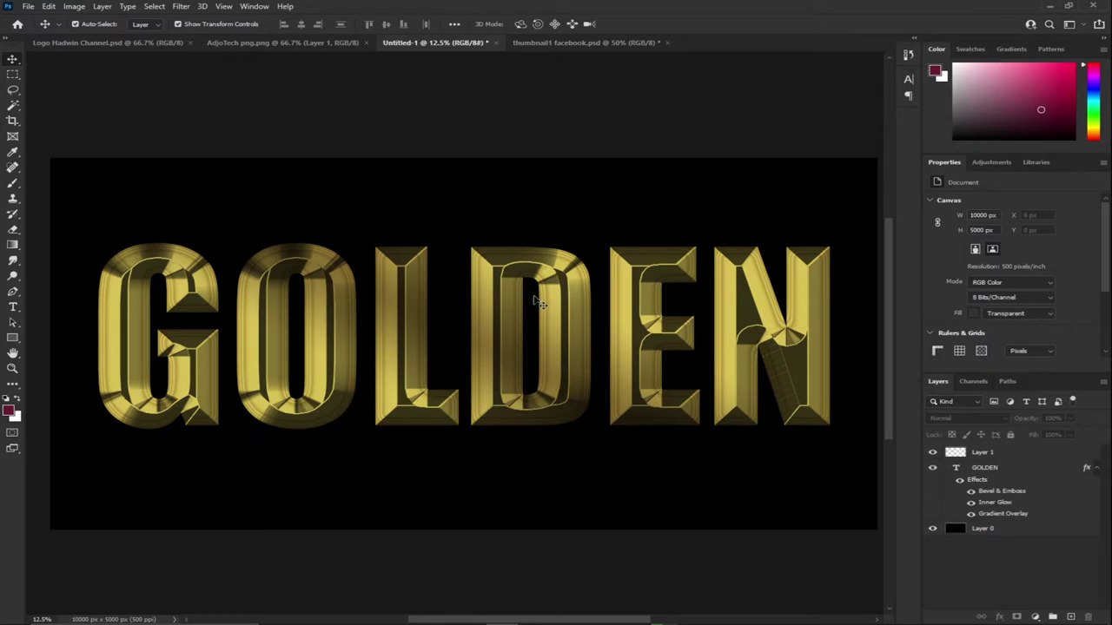
Step: Create a new 20 x 10 inch RGB document at 300 pixels/inch with a white background
{"action": "left_click", "coordinate": [29, 7]}
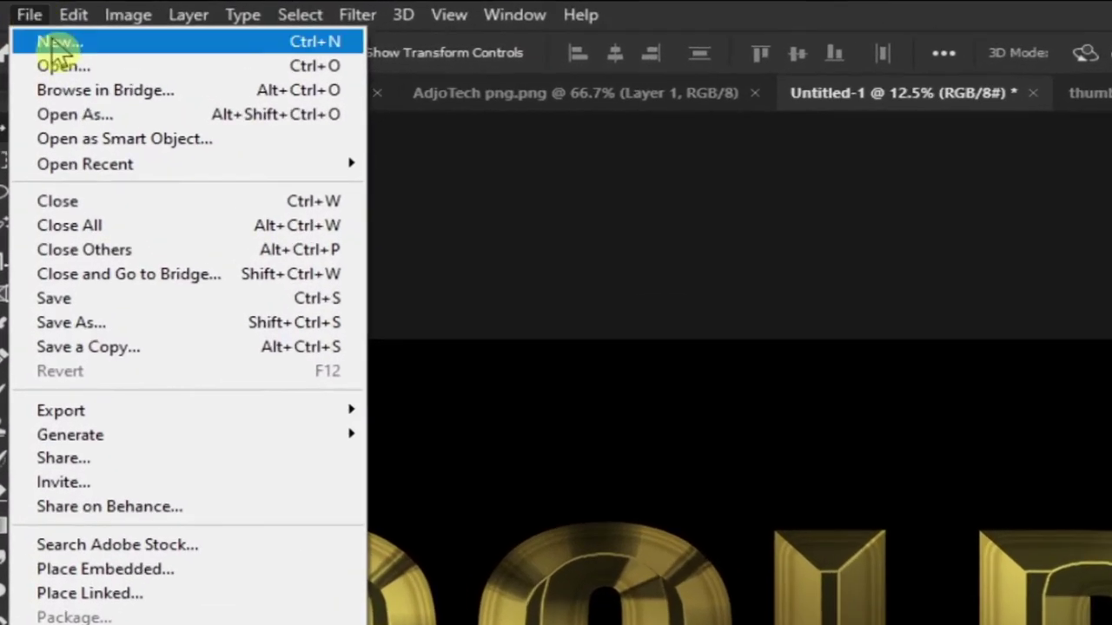
{"action": "left_click", "coordinate": [42, 20]}
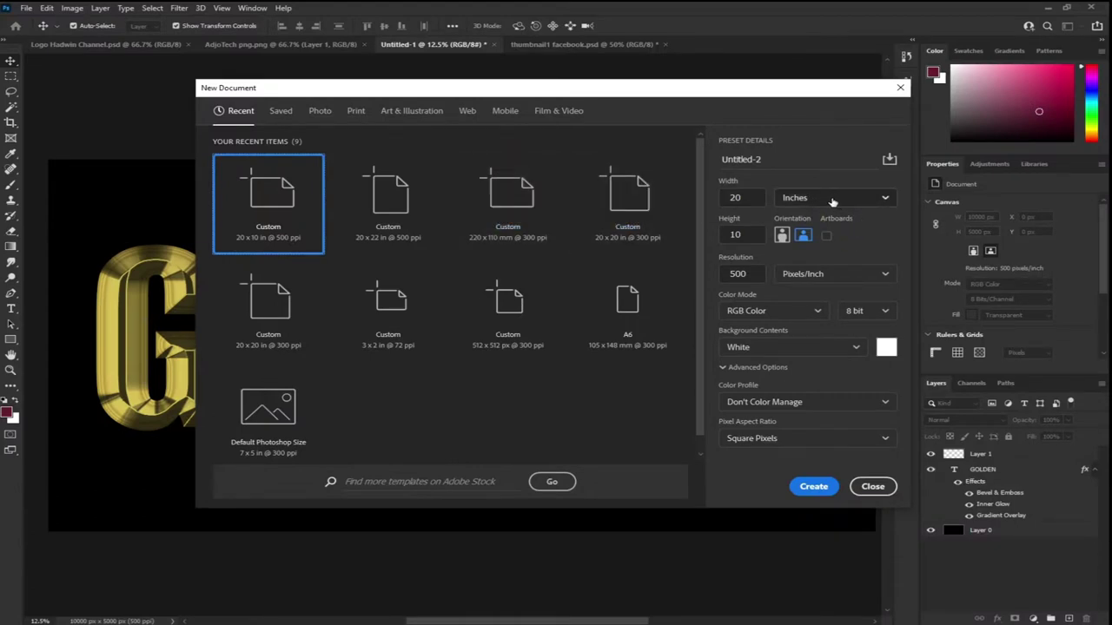
{"action": "left_click", "coordinate": [735, 234]}
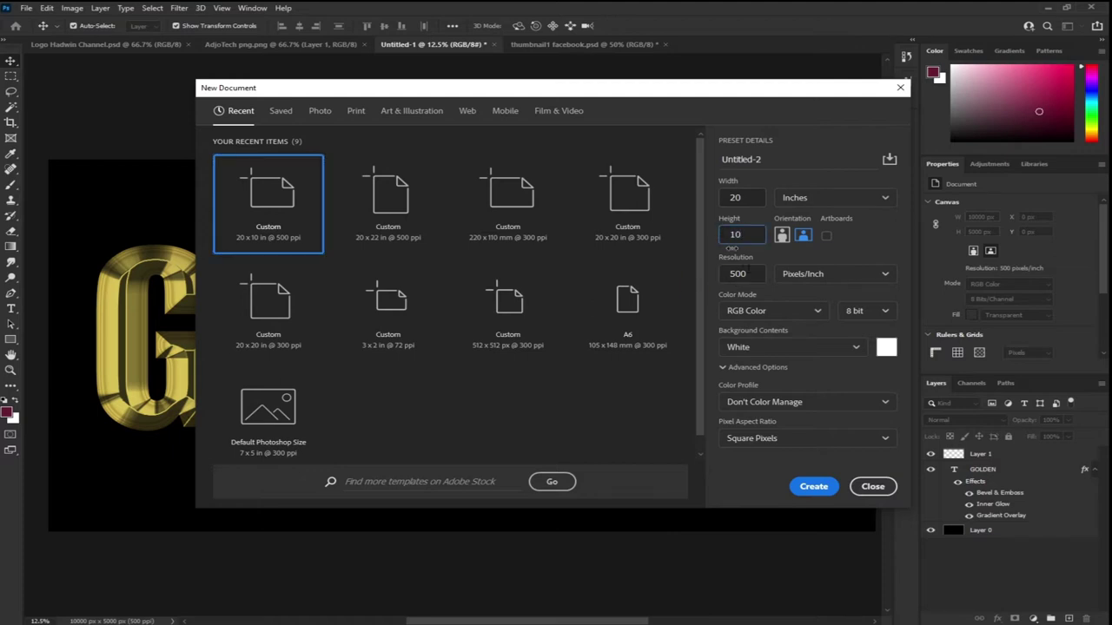
{"action": "left_click", "coordinate": [755, 275]}
{"action": "type", "text": "30"}
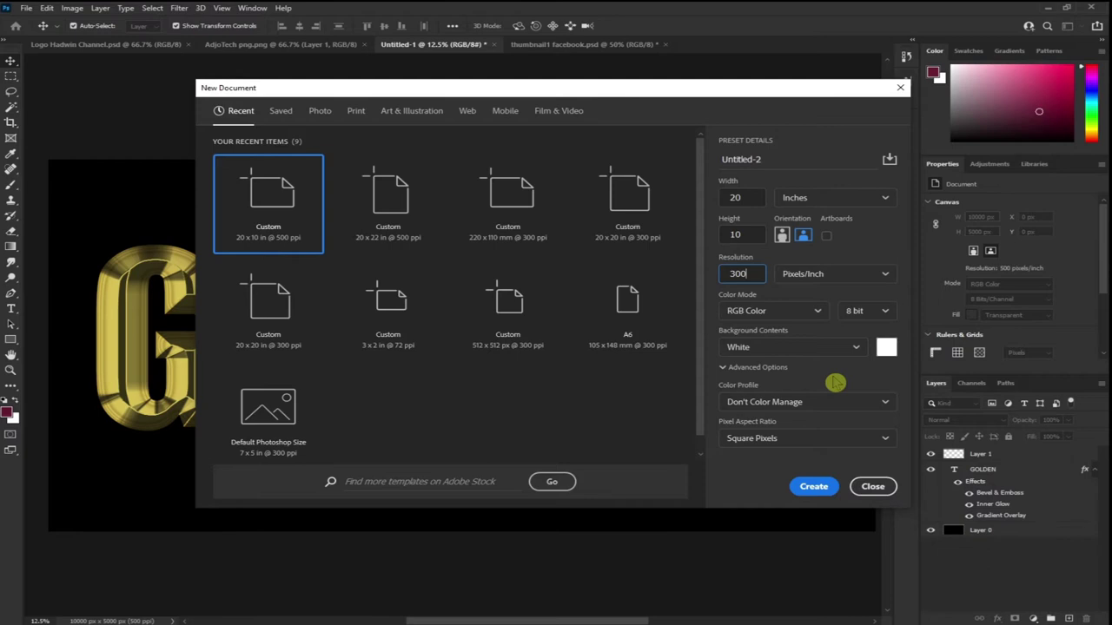
{"action": "left_click", "coordinate": [813, 487]}
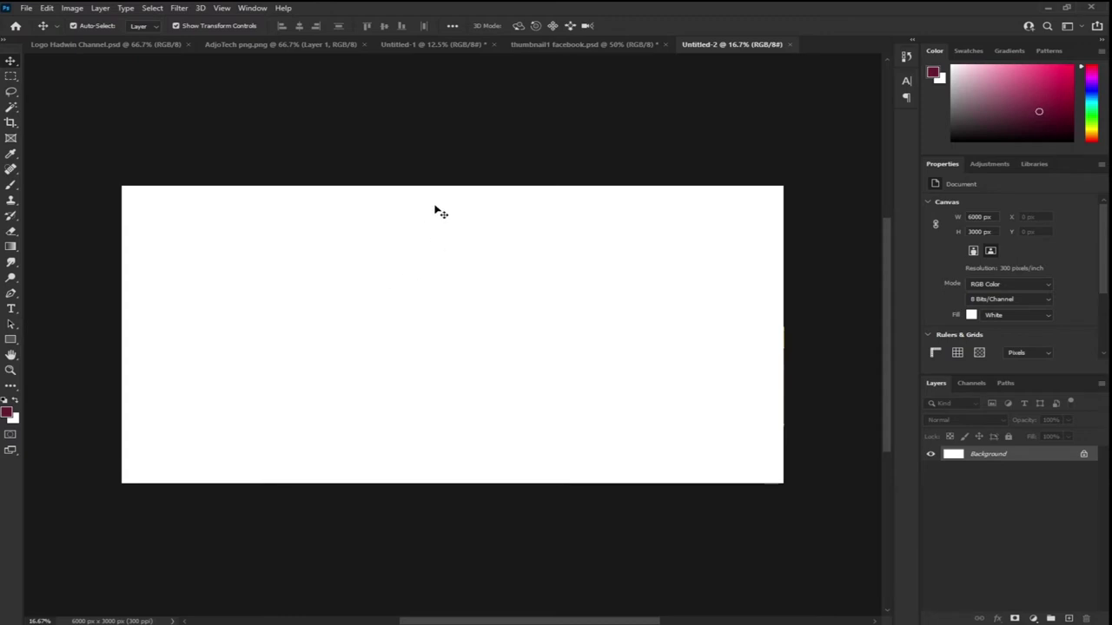
Step: Fill the new document's background with black in Normal mode at 100% opacity
{"action": "left_click", "coordinate": [425, 44]}
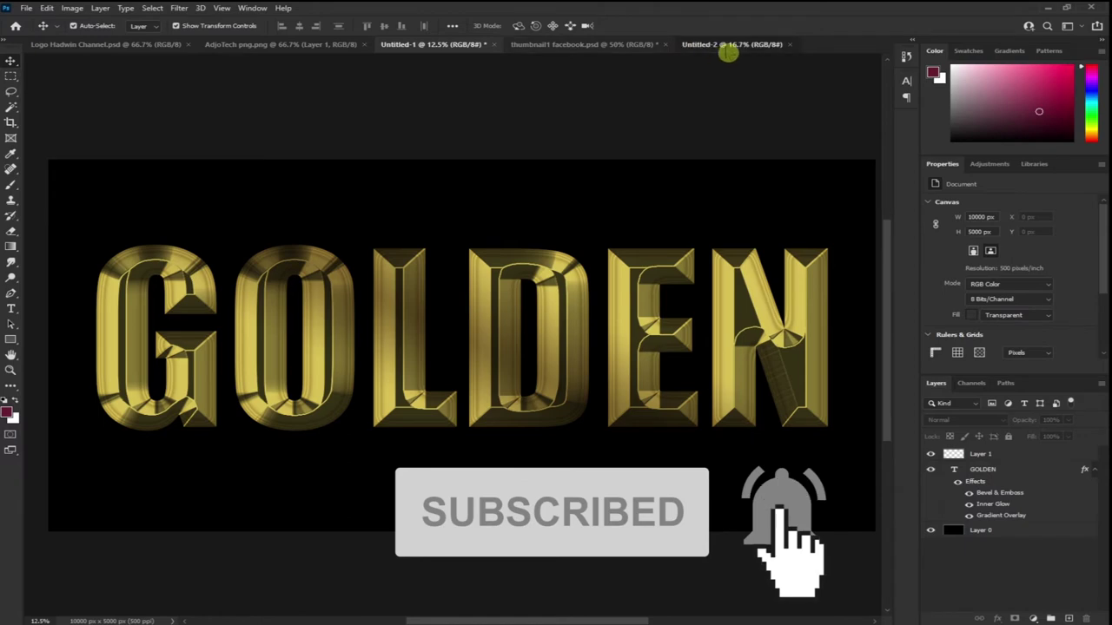
{"action": "left_click", "coordinate": [728, 45]}
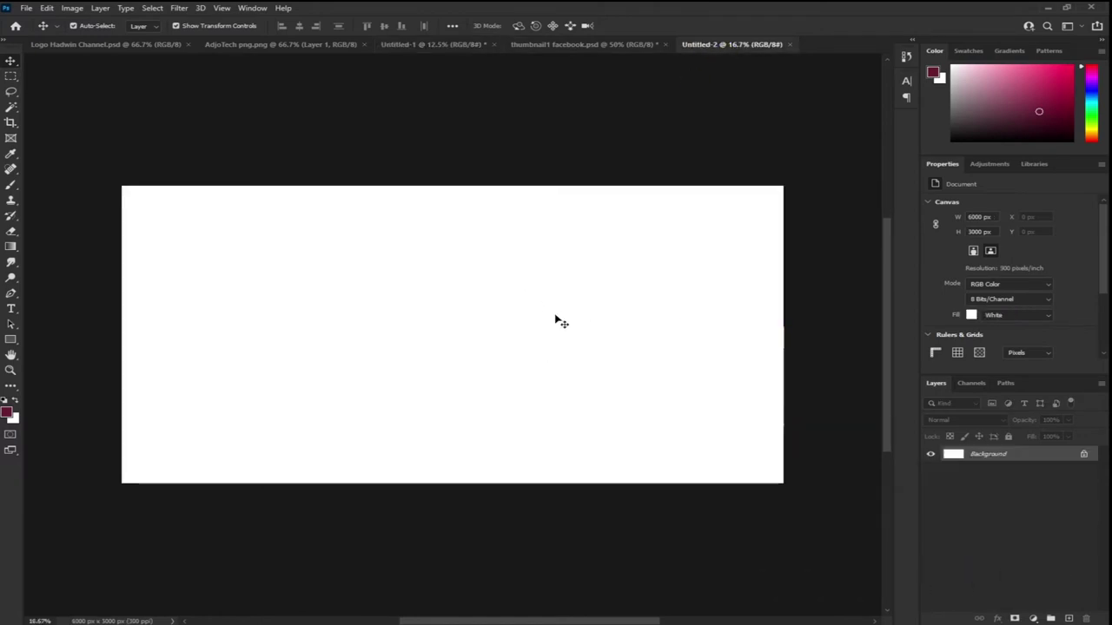
{"action": "left_click", "coordinate": [46, 8]}
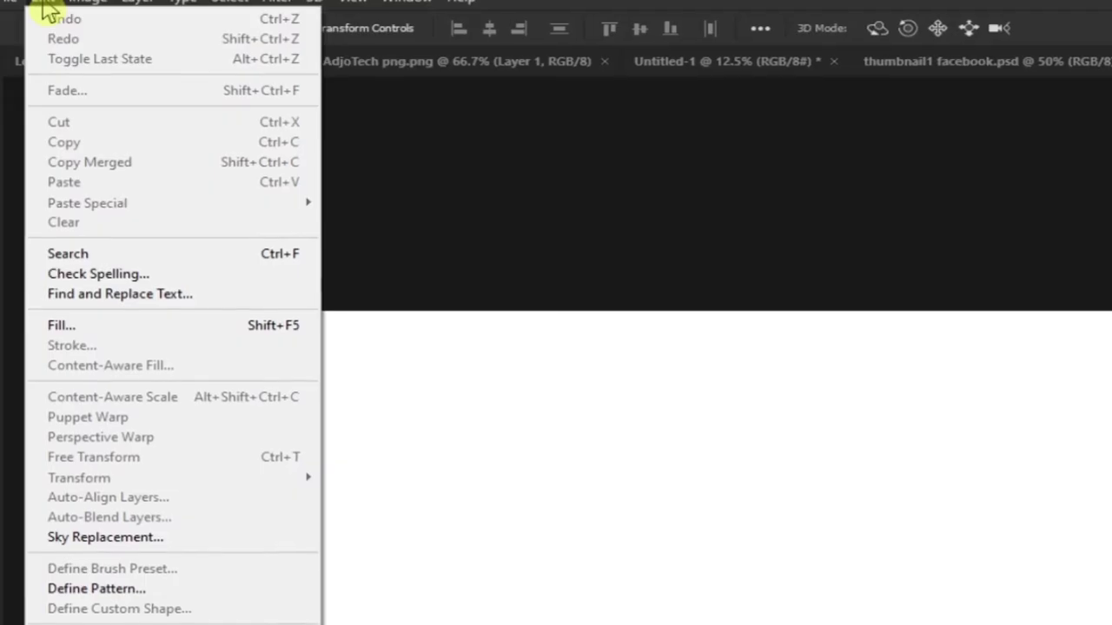
{"action": "left_click", "coordinate": [109, 327]}
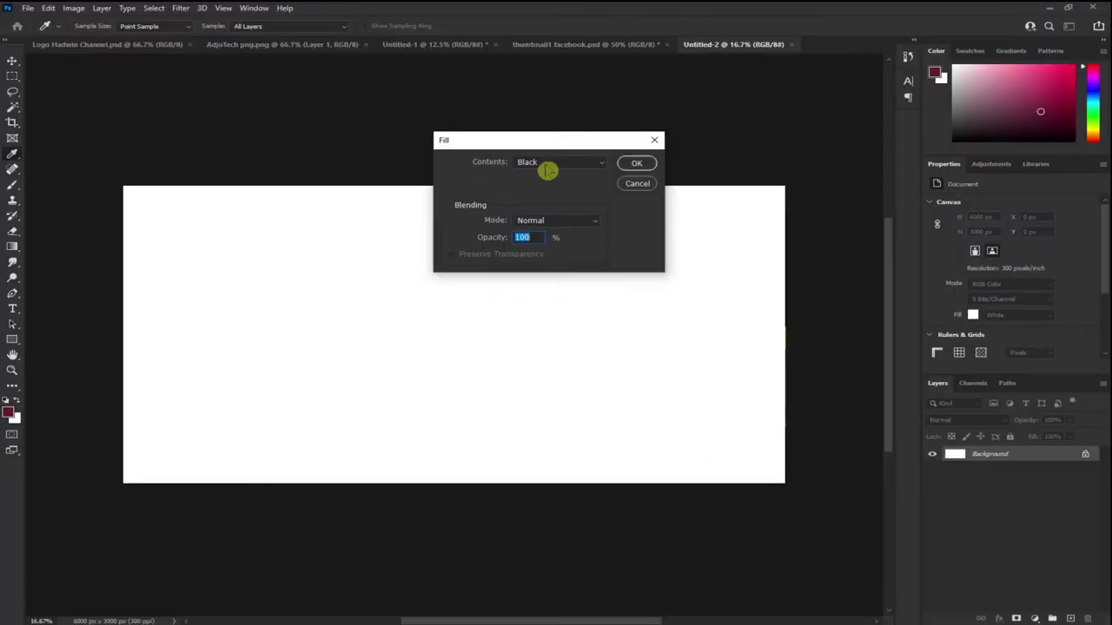
{"action": "left_click", "coordinate": [911, 270]}
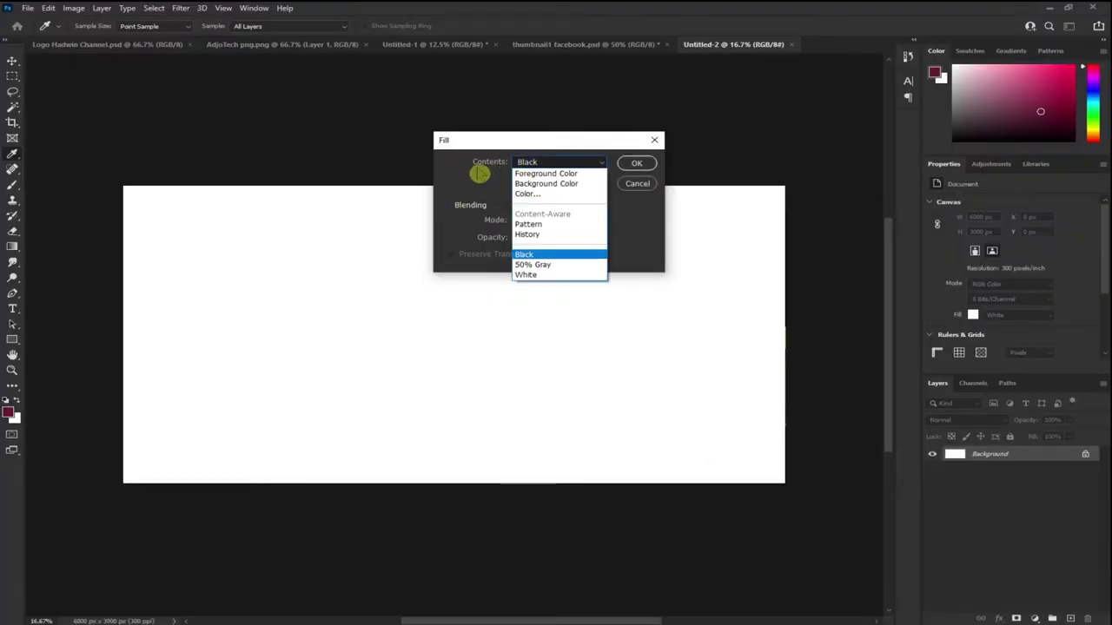
{"action": "left_click", "coordinate": [535, 257]}
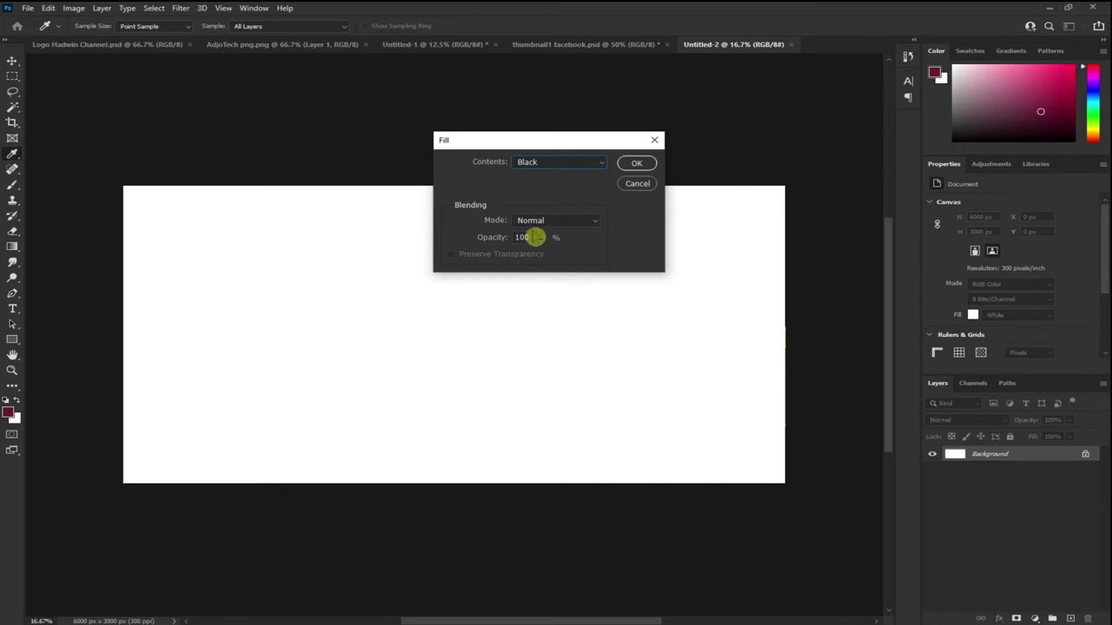
{"action": "left_click", "coordinate": [501, 255]}
{"action": "left_click", "coordinate": [635, 165]}
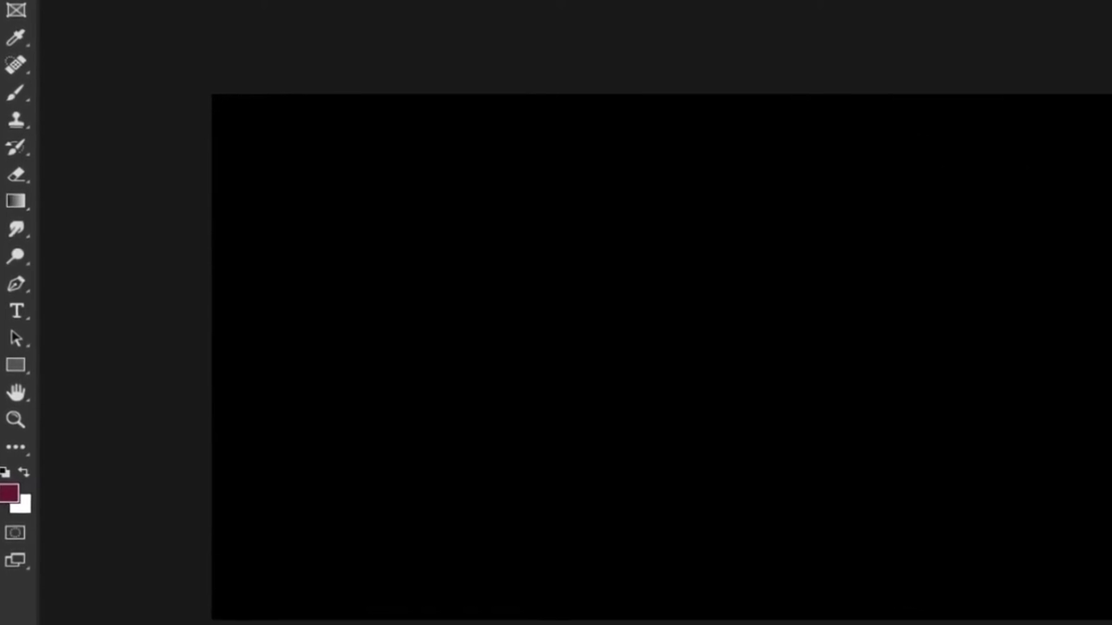
Step: Set up the Horizontal Type tool with Impact Regular, 72 pt size and Sharp anti-aliasing
{"action": "left_click", "coordinate": [24, 312]}
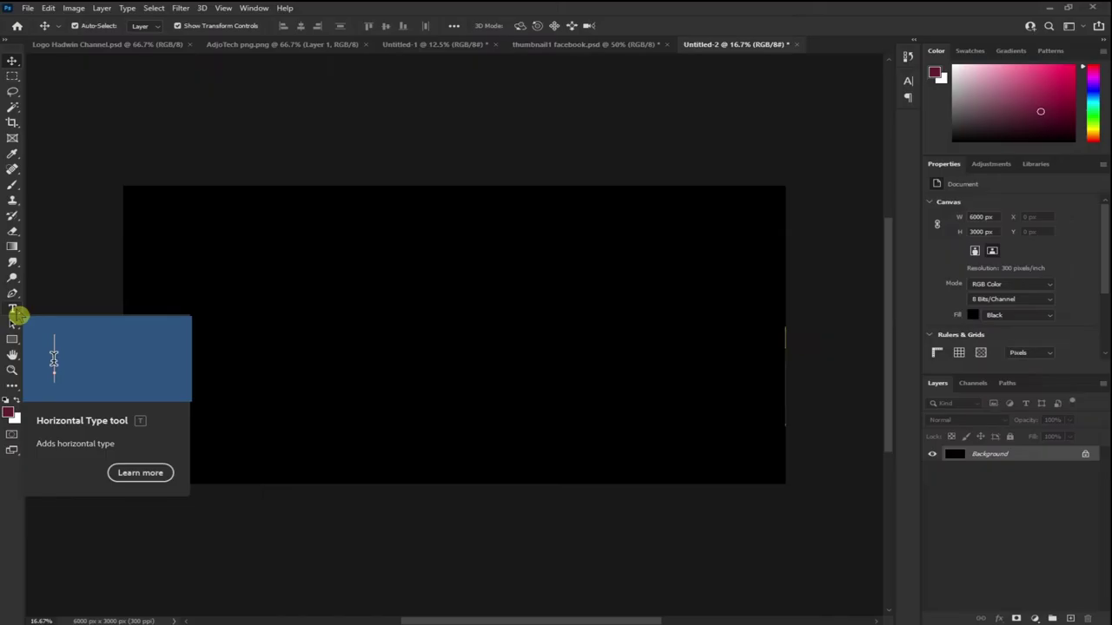
{"action": "right_click", "coordinate": [26, 324]}
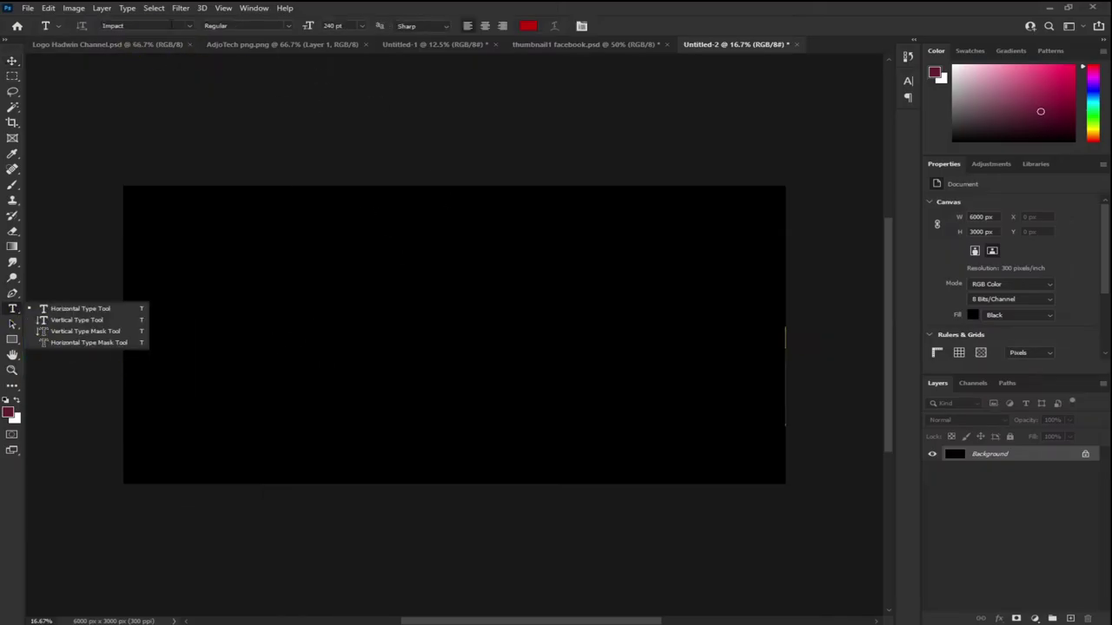
{"action": "left_click", "coordinate": [156, 26]}
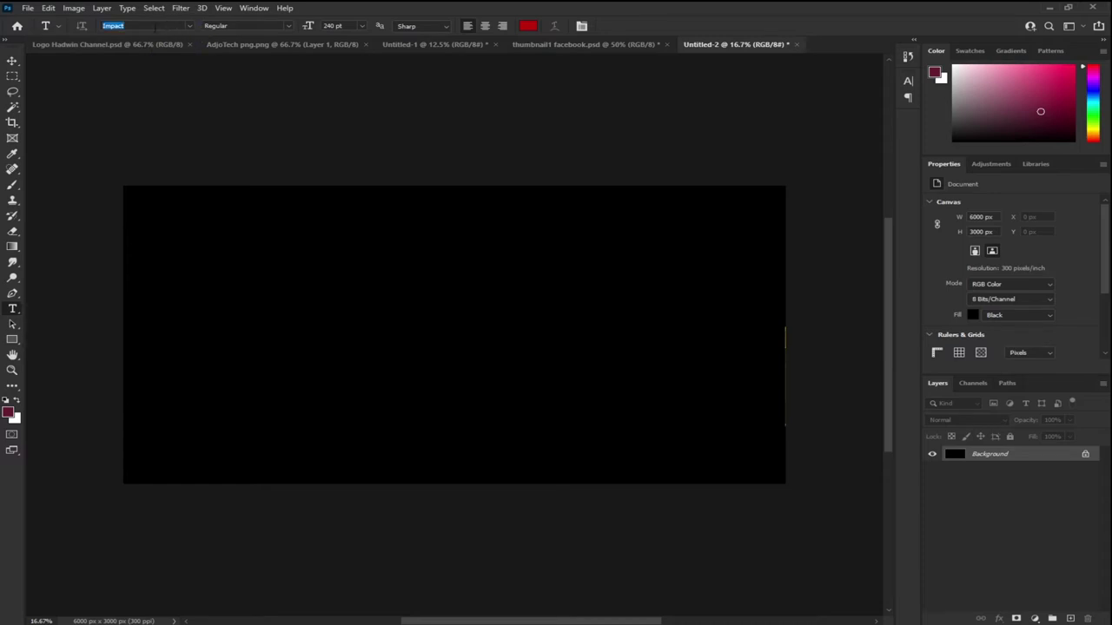
{"action": "left_click", "coordinate": [239, 25]}
{"action": "left_click", "coordinate": [363, 28]}
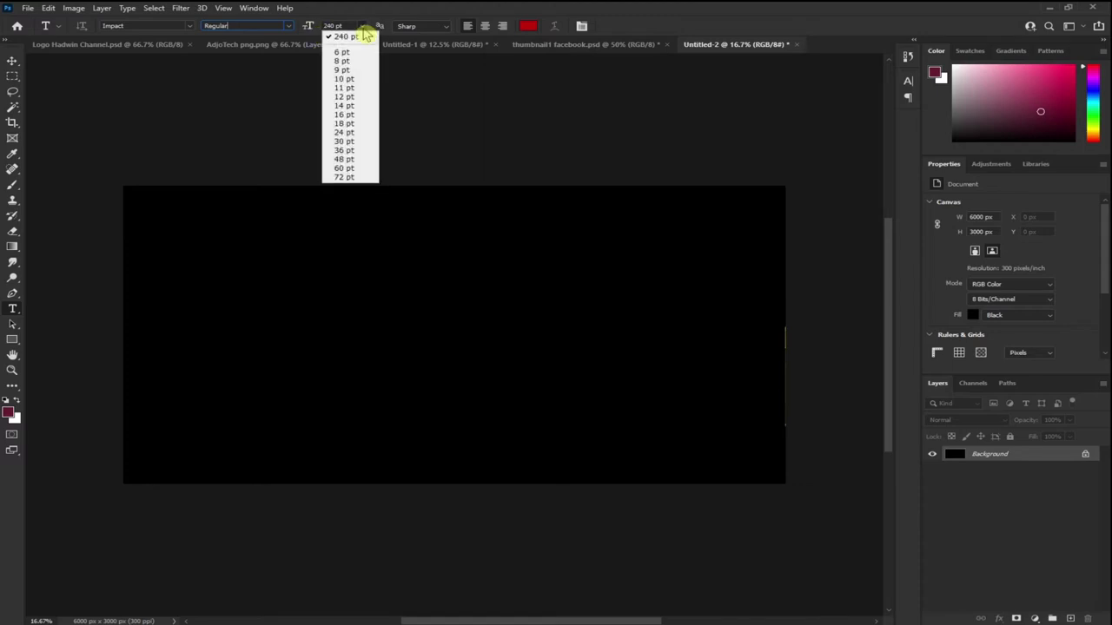
{"action": "left_click", "coordinate": [352, 177]}
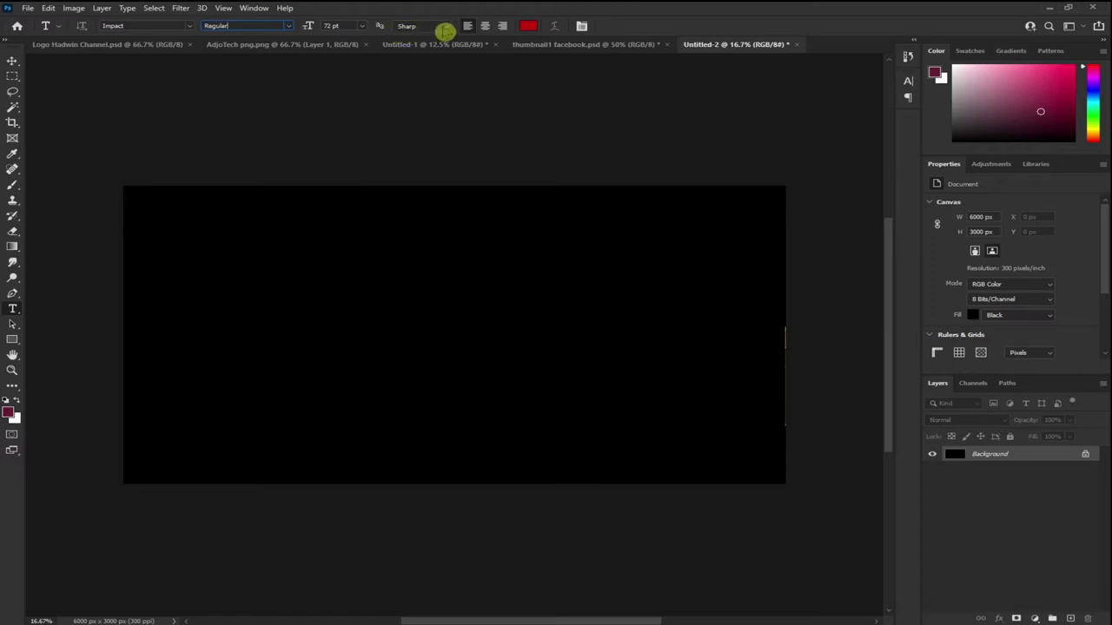
{"action": "left_click", "coordinate": [445, 31]}
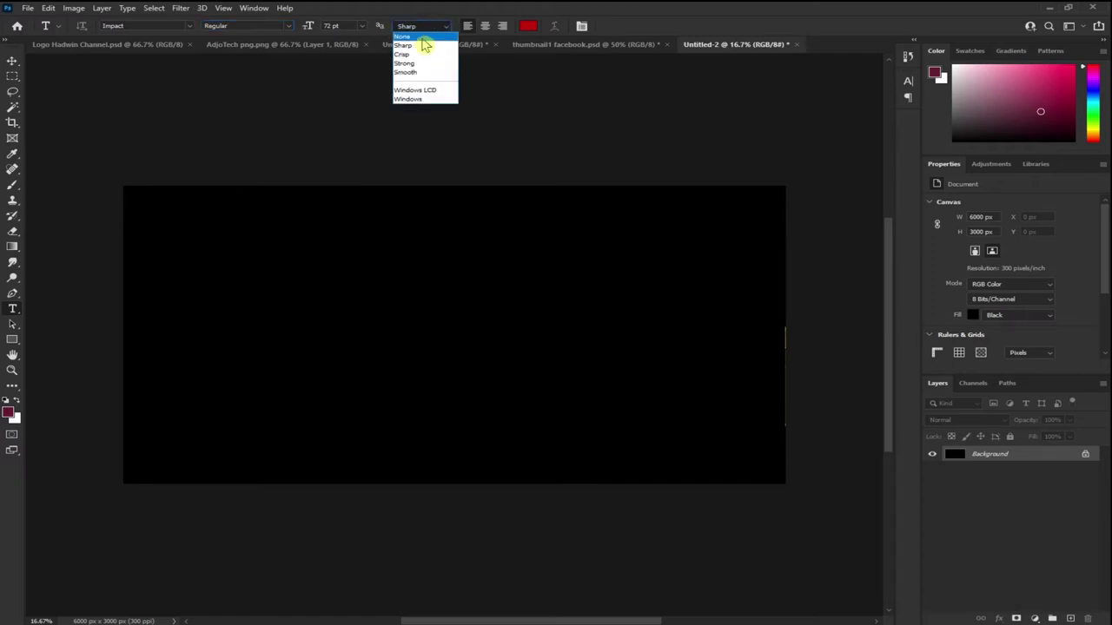
{"action": "left_click", "coordinate": [416, 46]}
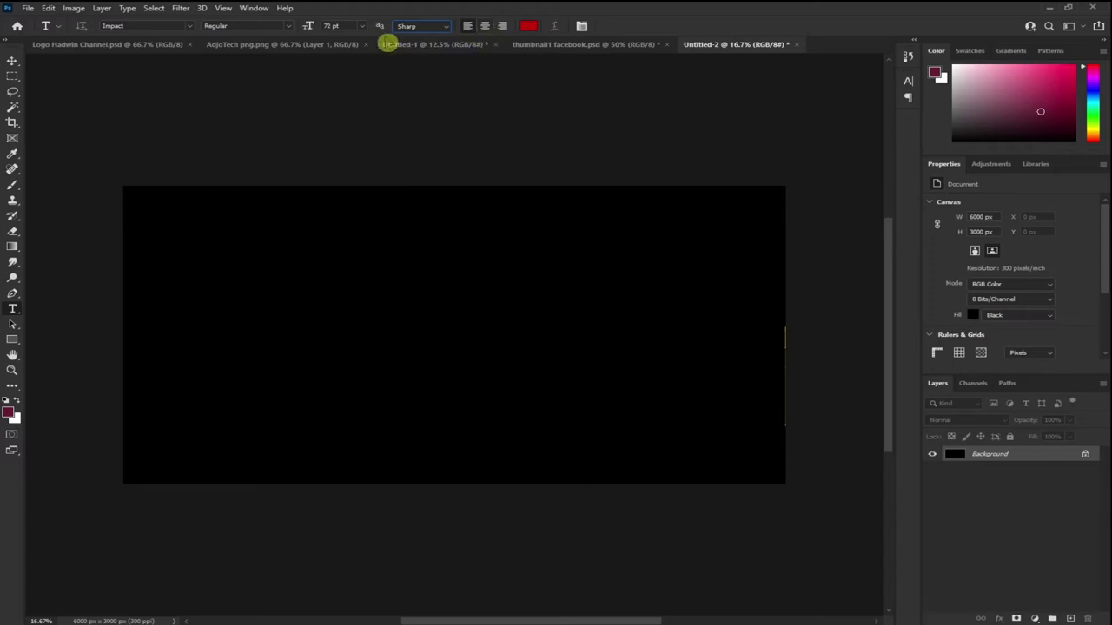
Step: Set the text color to white and add the text "Golden" on the black canvas
{"action": "left_click", "coordinate": [527, 27]}
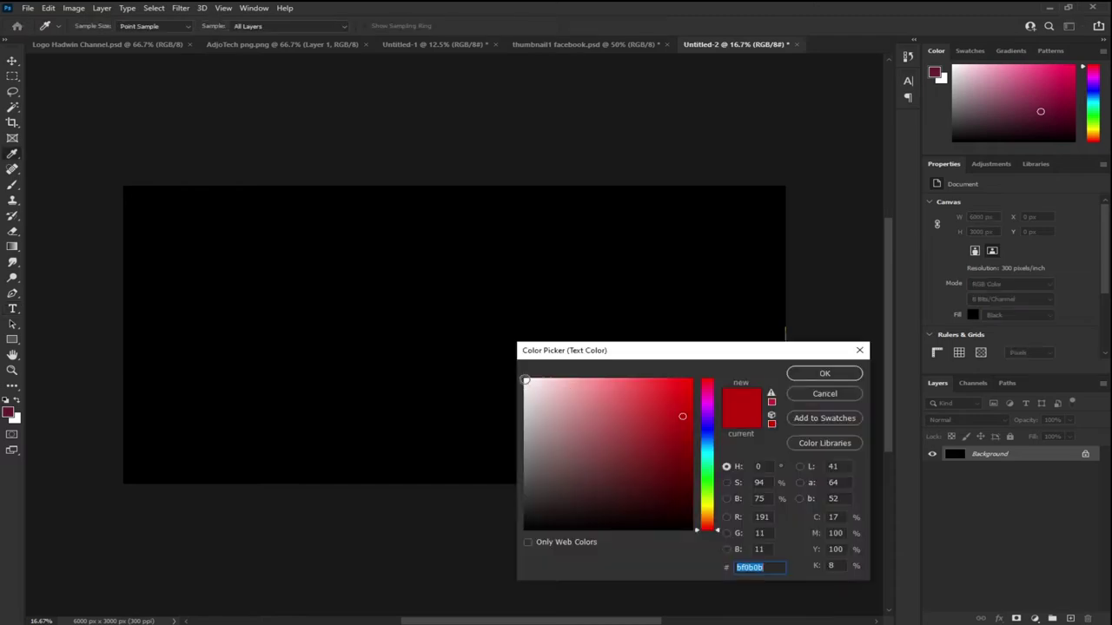
{"action": "left_click", "coordinate": [525, 380]}
{"action": "left_click", "coordinate": [795, 375]}
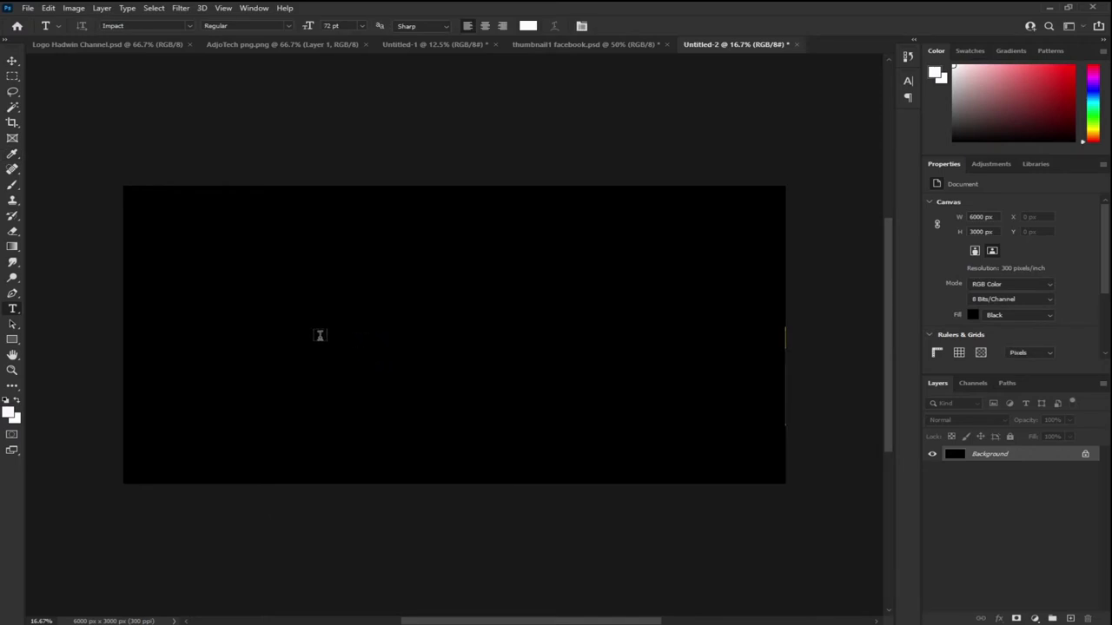
{"action": "left_click", "coordinate": [315, 333]}
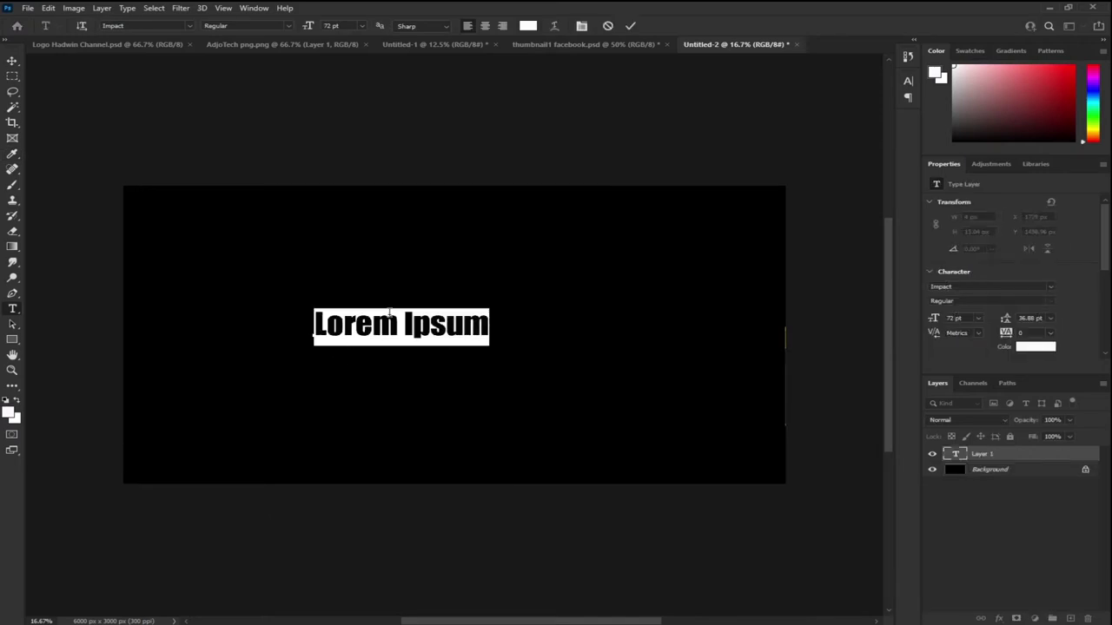
{"action": "type", "text": "Golden"}
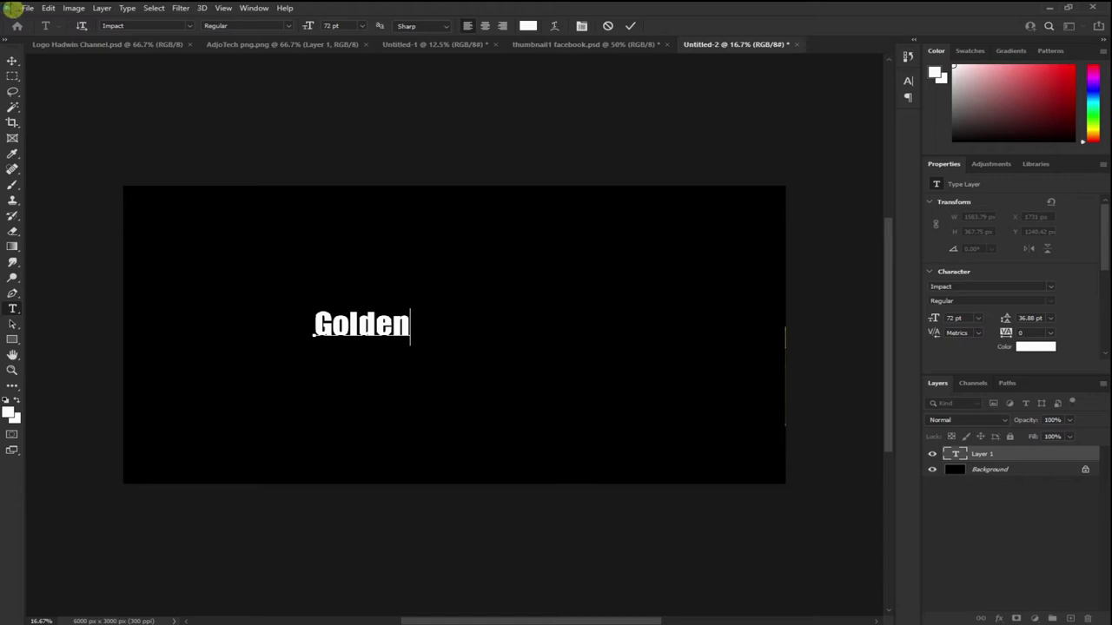
Step: Enlarge the "Golden" text proportionally to about 589% with Free Transform so it spans most of the canvas width
{"action": "left_click", "coordinate": [49, 9]}
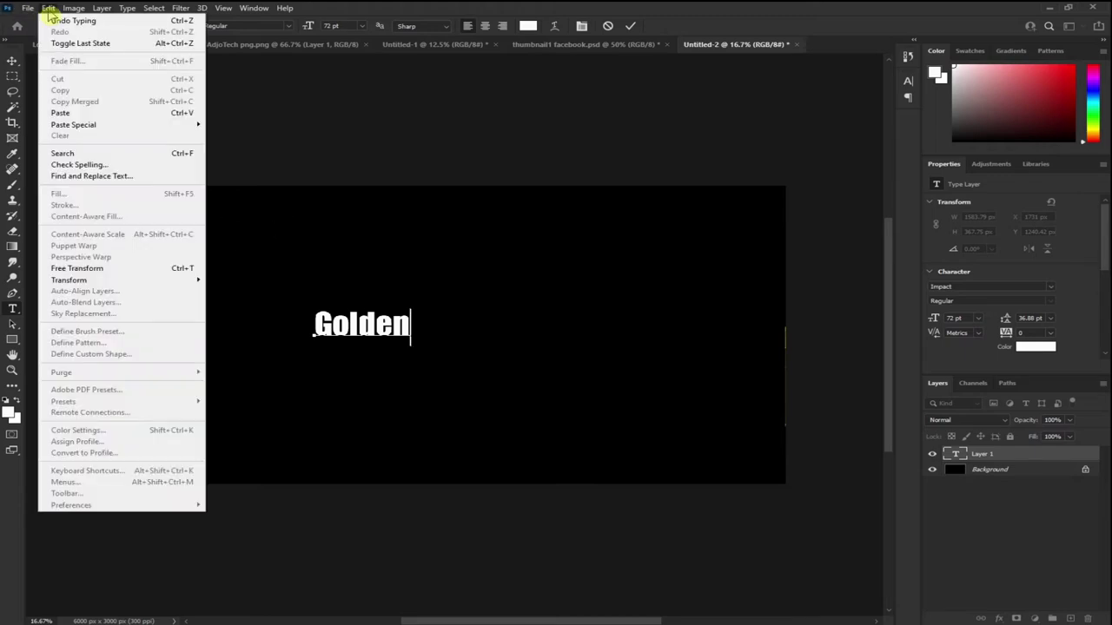
{"action": "left_click", "coordinate": [96, 269]}
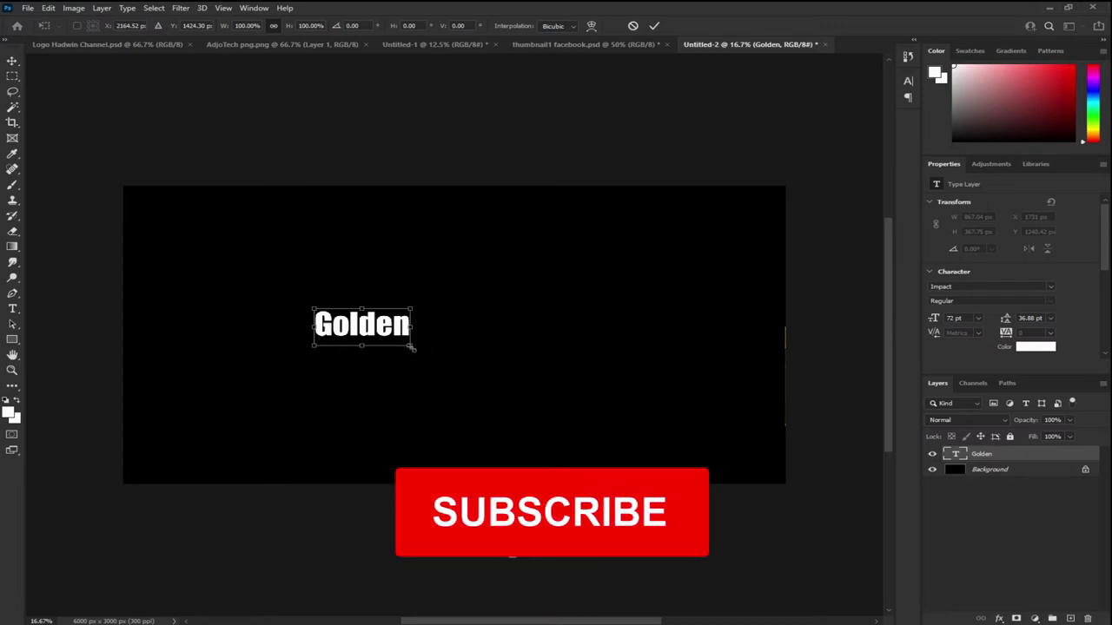
{"action": "left_click_drag", "start_coordinate": [461, 372], "coordinate": [726, 473]}
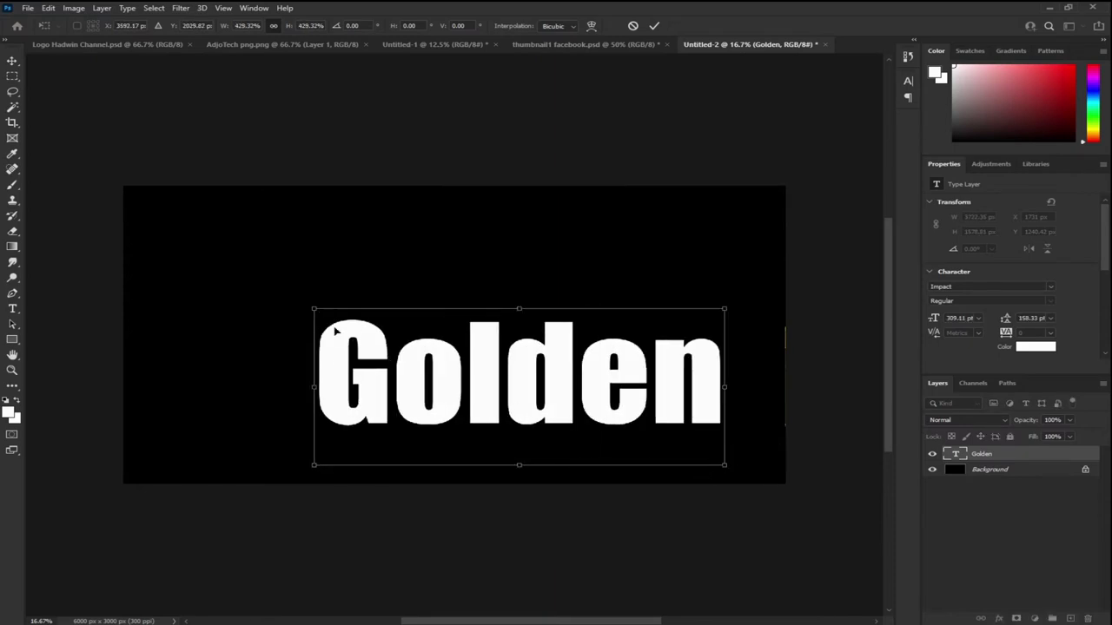
{"action": "left_click_drag", "start_coordinate": [314, 308], "coordinate": [172, 227]}
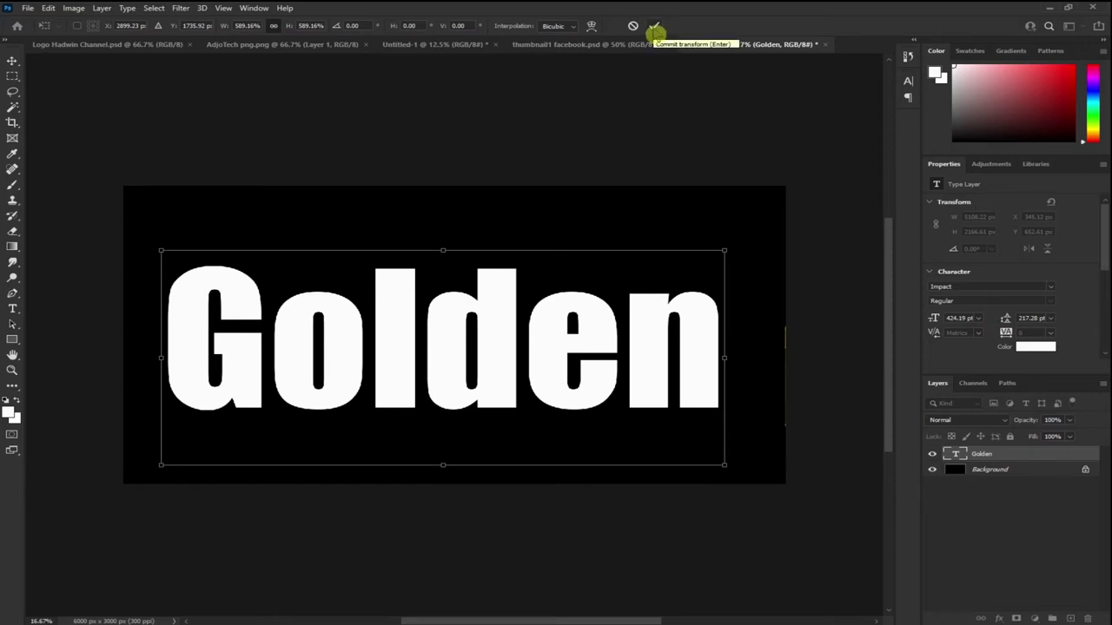
{"action": "left_click", "coordinate": [654, 26]}
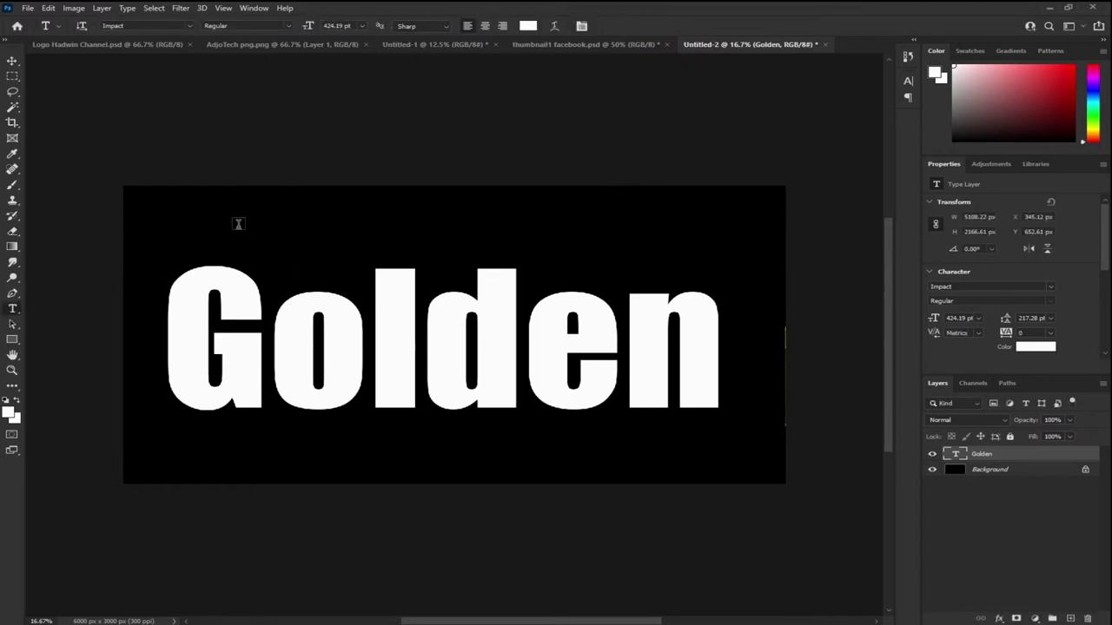
Step: Move the enlarged "Golden" text to the middle of the canvas and compare it with the finished gold text in Untitled-1
{"action": "left_click", "coordinate": [11, 63]}
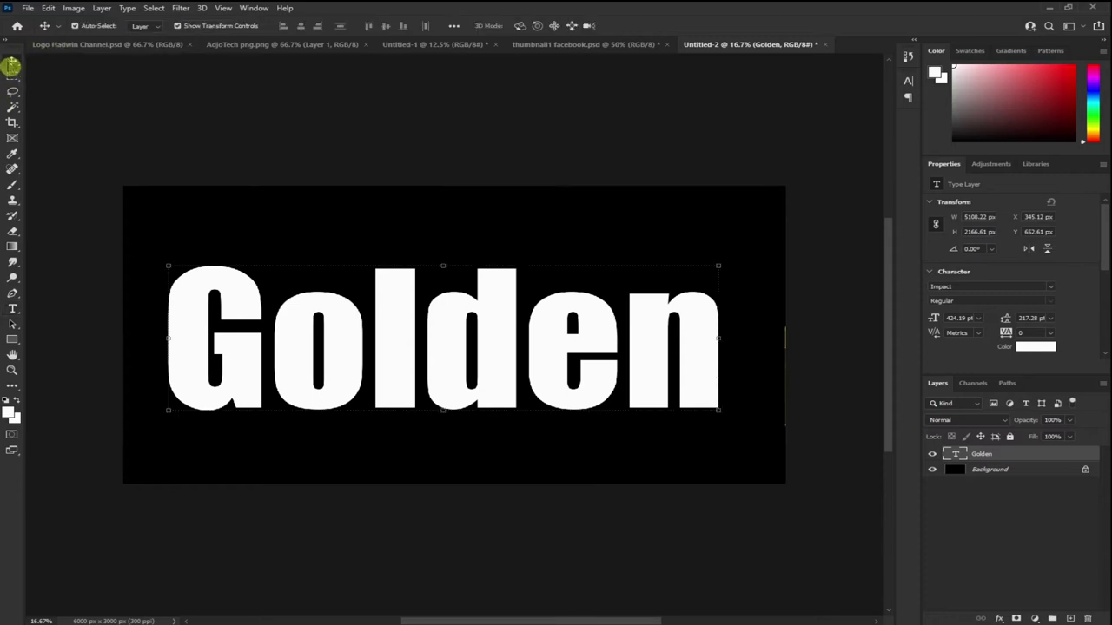
{"action": "left_click_drag", "start_coordinate": [397, 337], "coordinate": [420, 323]}
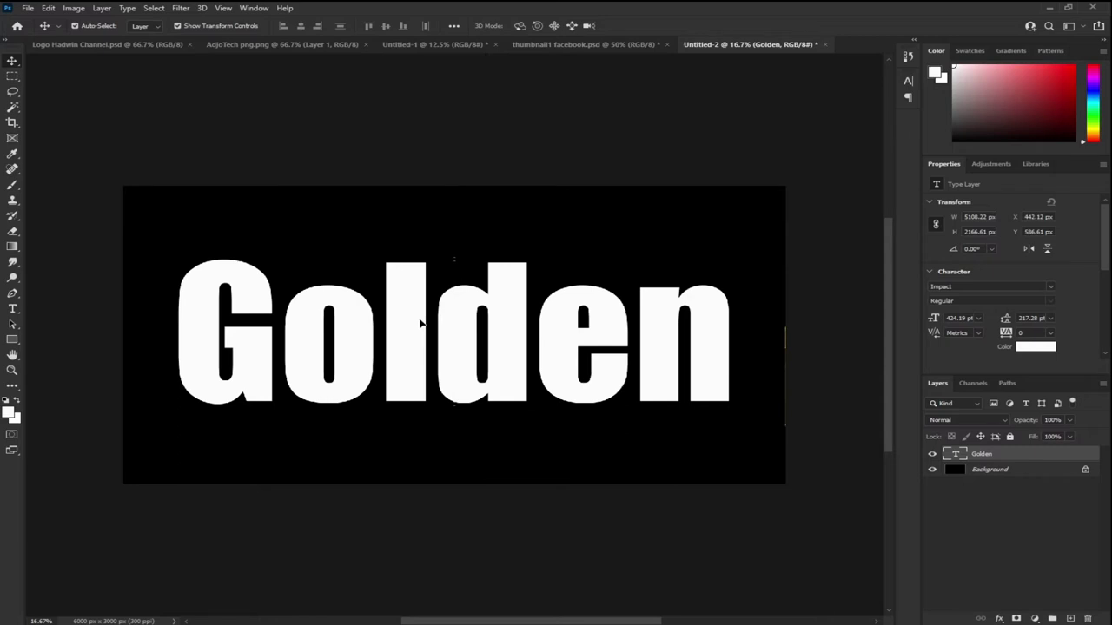
{"action": "left_click", "coordinate": [421, 48]}
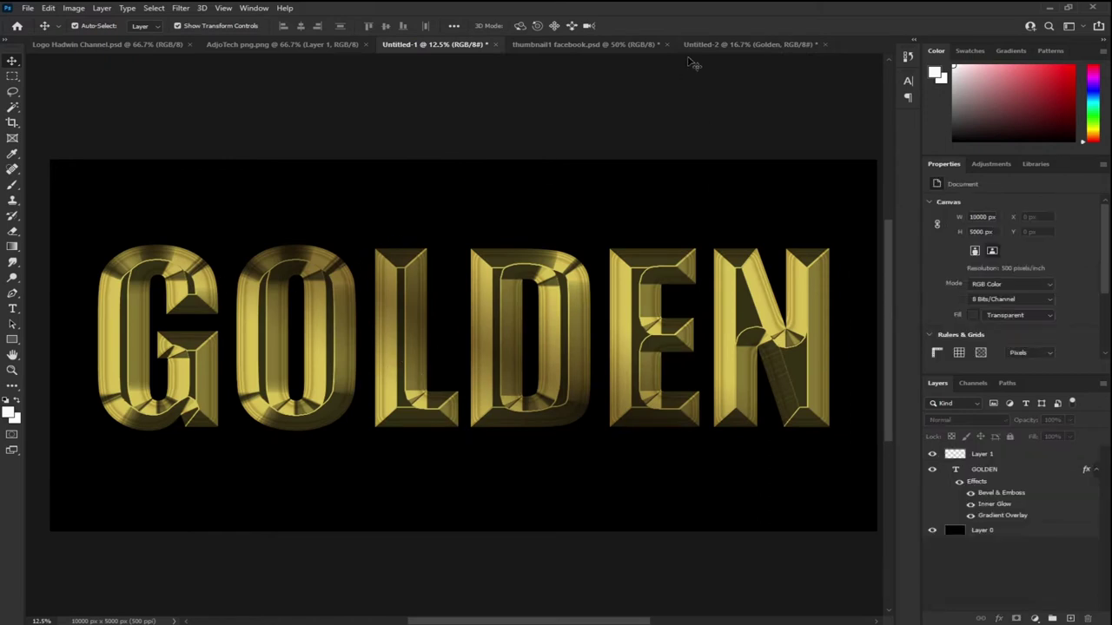
{"action": "left_click", "coordinate": [725, 48]}
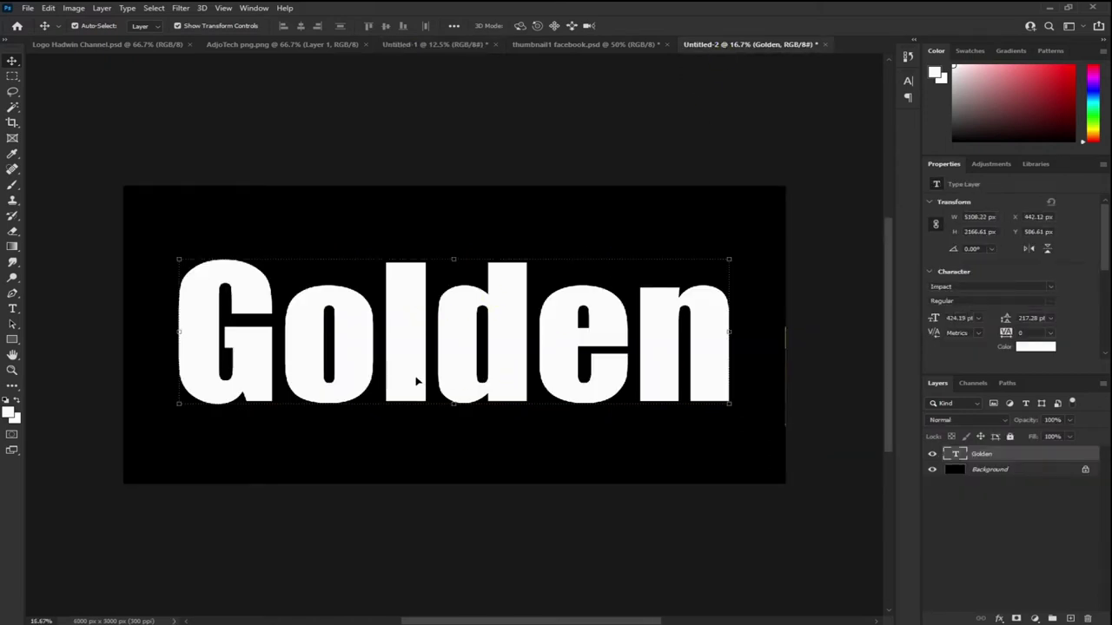
Step: Set the whole "Golden" text in all caps
{"action": "left_click", "coordinate": [422, 48]}
{"action": "left_click_drag", "start_coordinate": [434, 298], "coordinate": [541, 293]}
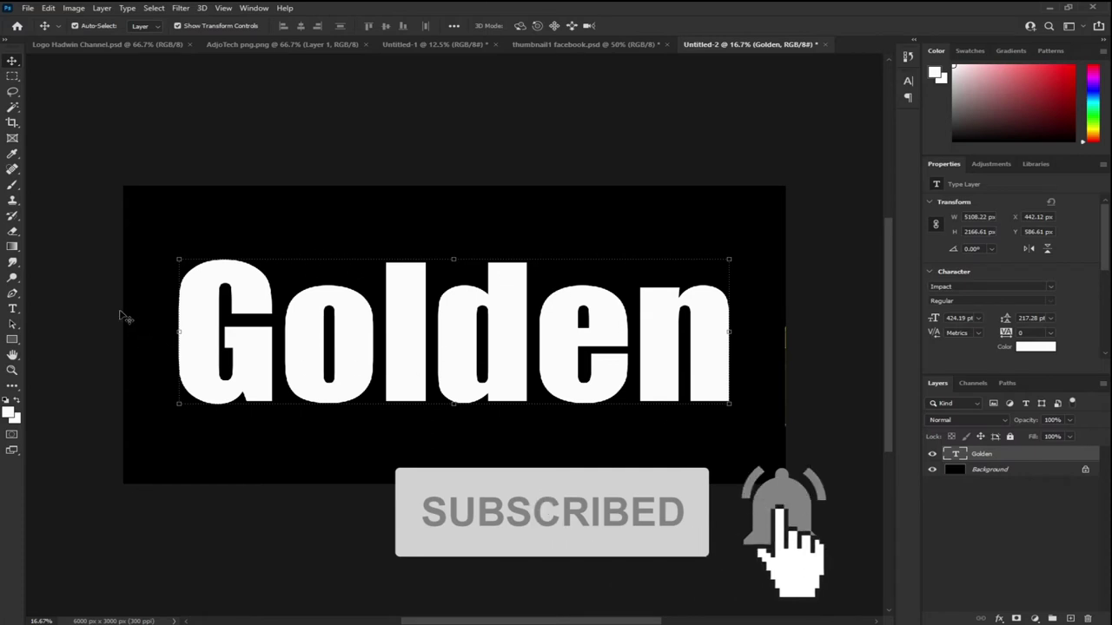
{"action": "left_click", "coordinate": [13, 309]}
{"action": "left_click", "coordinate": [254, 339]}
{"action": "left_click_drag", "start_coordinate": [173, 330], "coordinate": [704, 325]}
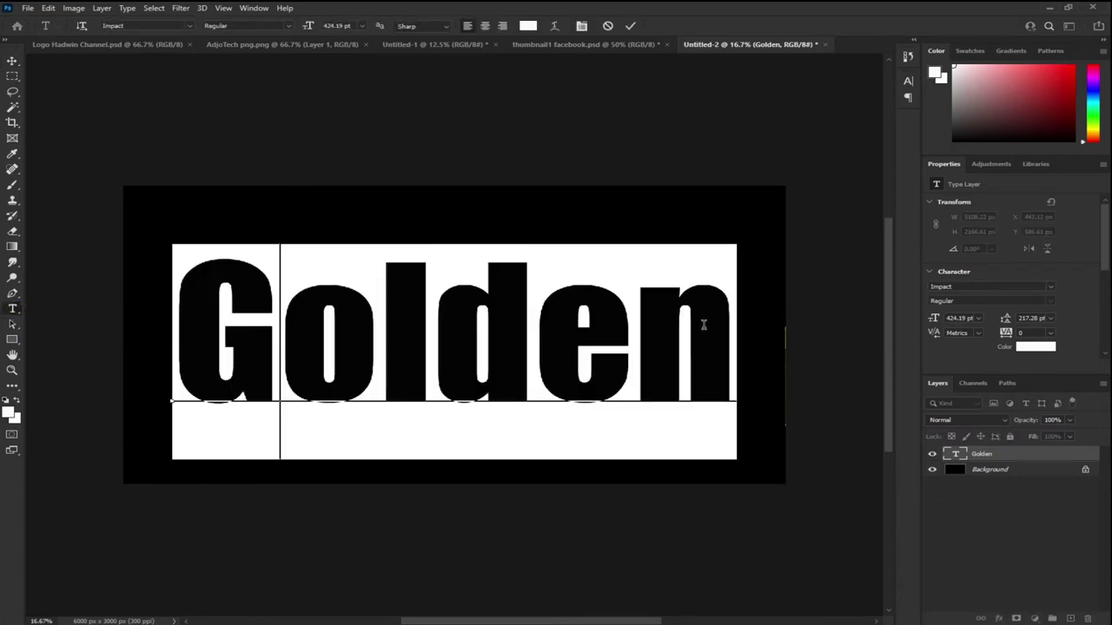
{"action": "left_click", "coordinate": [908, 82]}
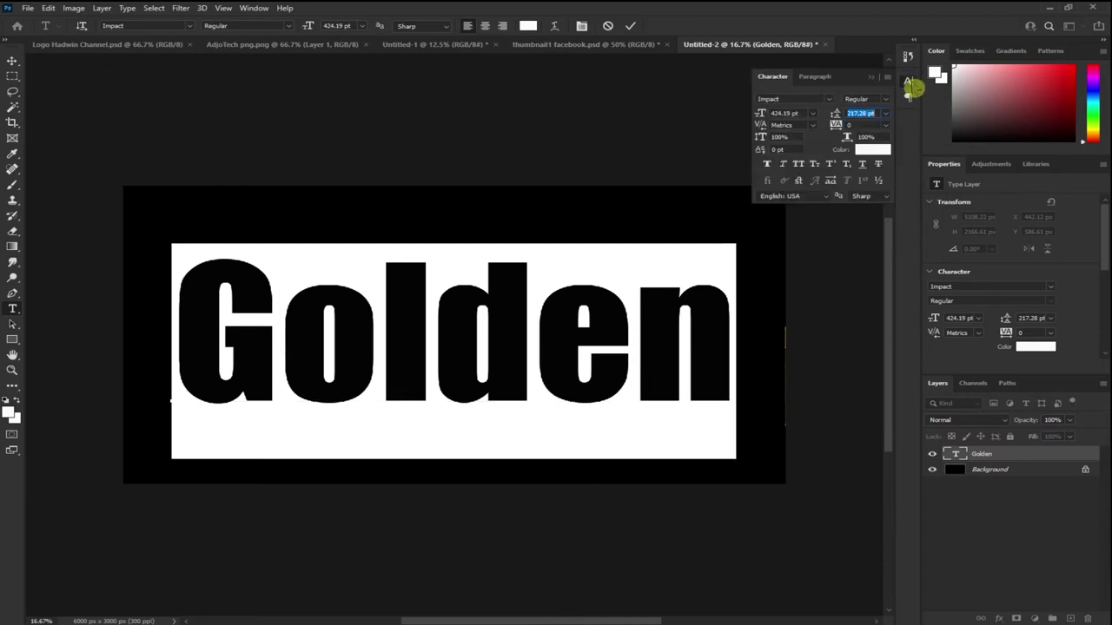
{"action": "left_click", "coordinate": [909, 82]}
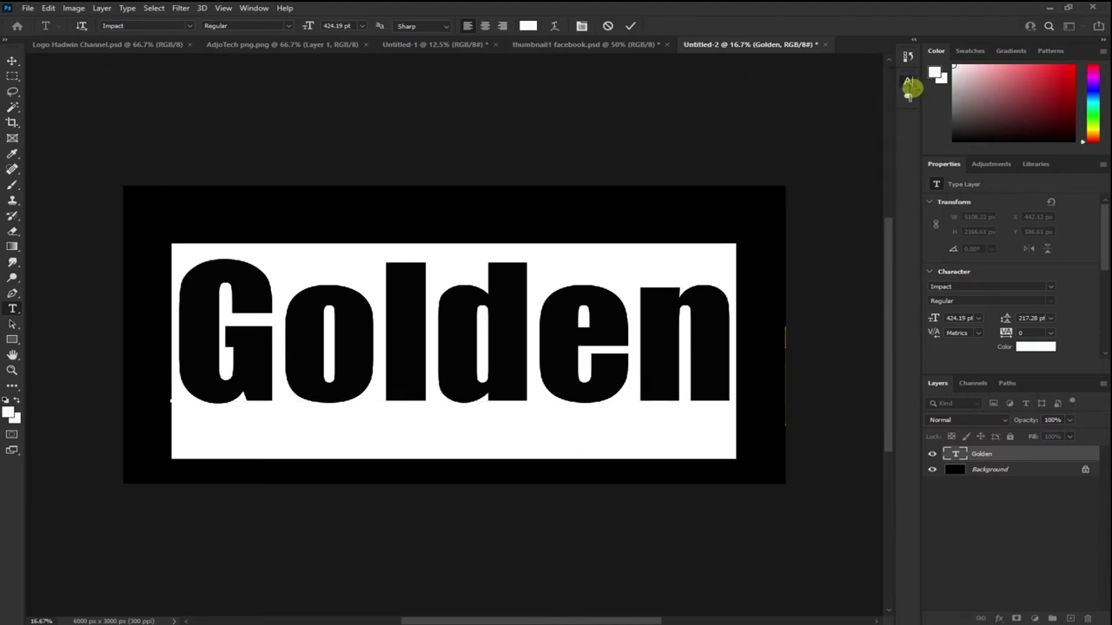
{"action": "left_click", "coordinate": [254, 9]}
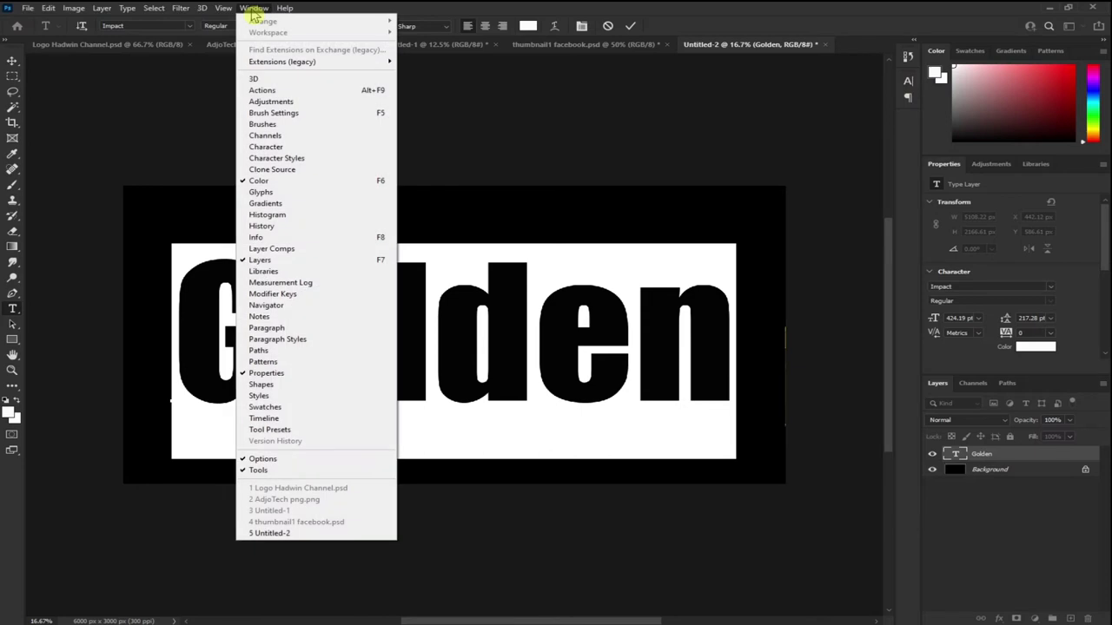
{"action": "left_click", "coordinate": [251, 153]}
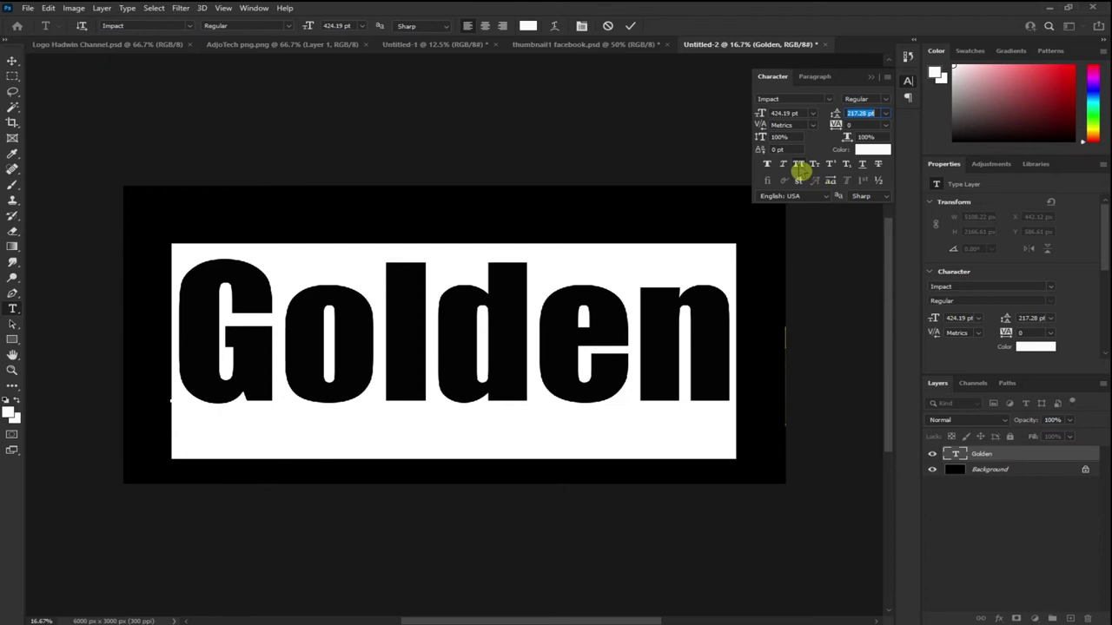
{"action": "left_click", "coordinate": [799, 166]}
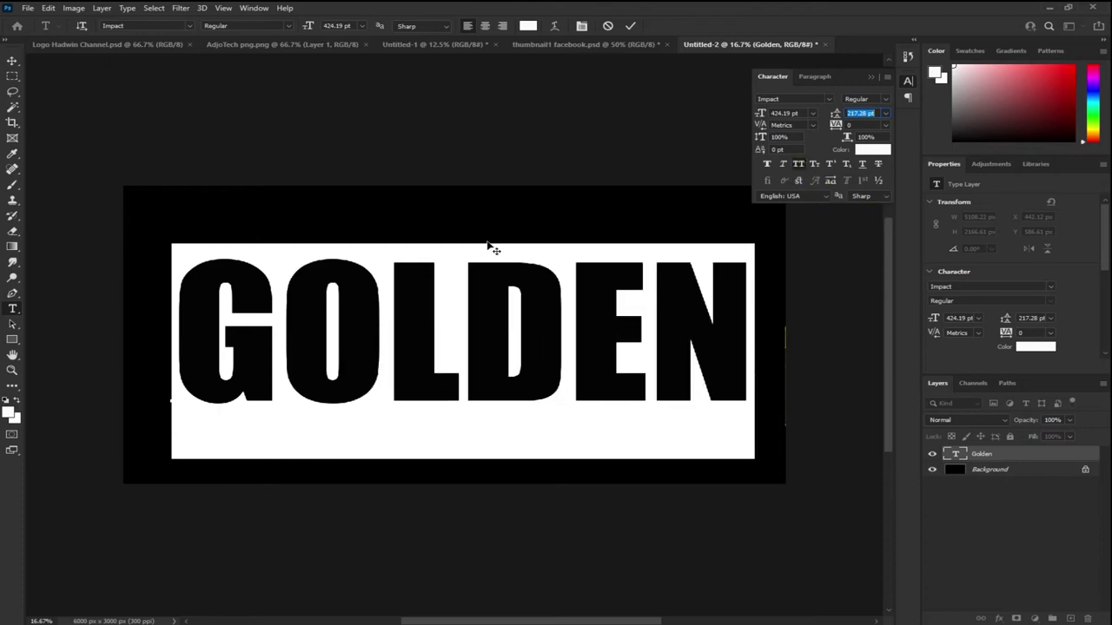
Step: Shift the capitalized text slightly so it sits centred on the black canvas
{"action": "left_click", "coordinate": [12, 61]}
{"action": "mouse_move", "coordinate": [409, 330]}
{"action": "left_mouse_down"}
{"action": "mouse_move", "coordinate": [396, 330]}
{"action": "mouse_move", "coordinate": [409, 330]}
{"action": "left_mouse_up"}
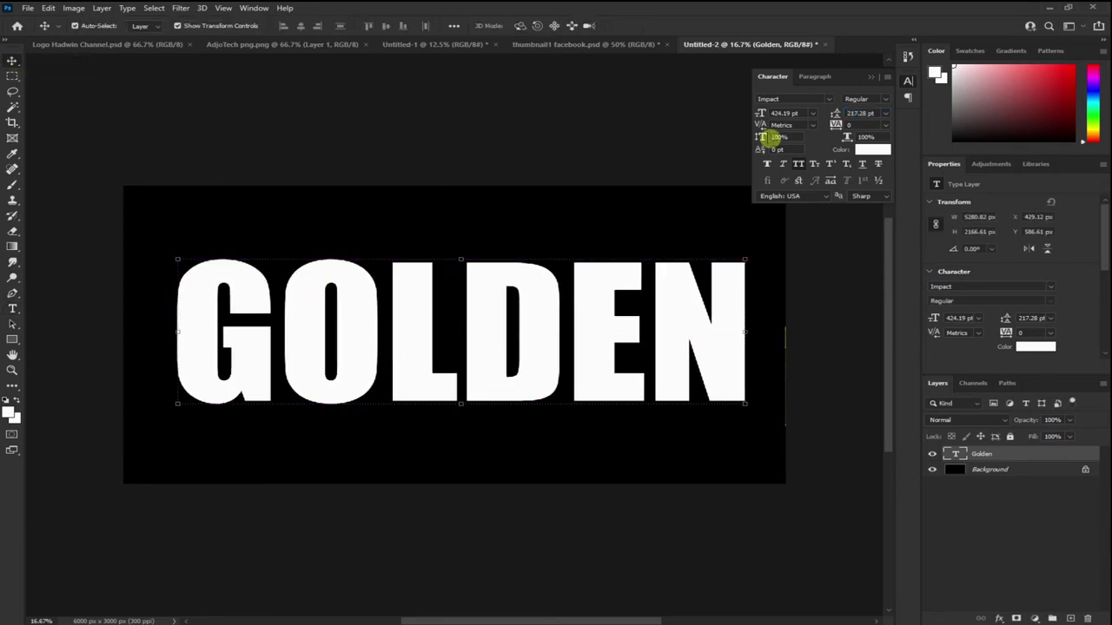
{"action": "left_click", "coordinate": [872, 77]}
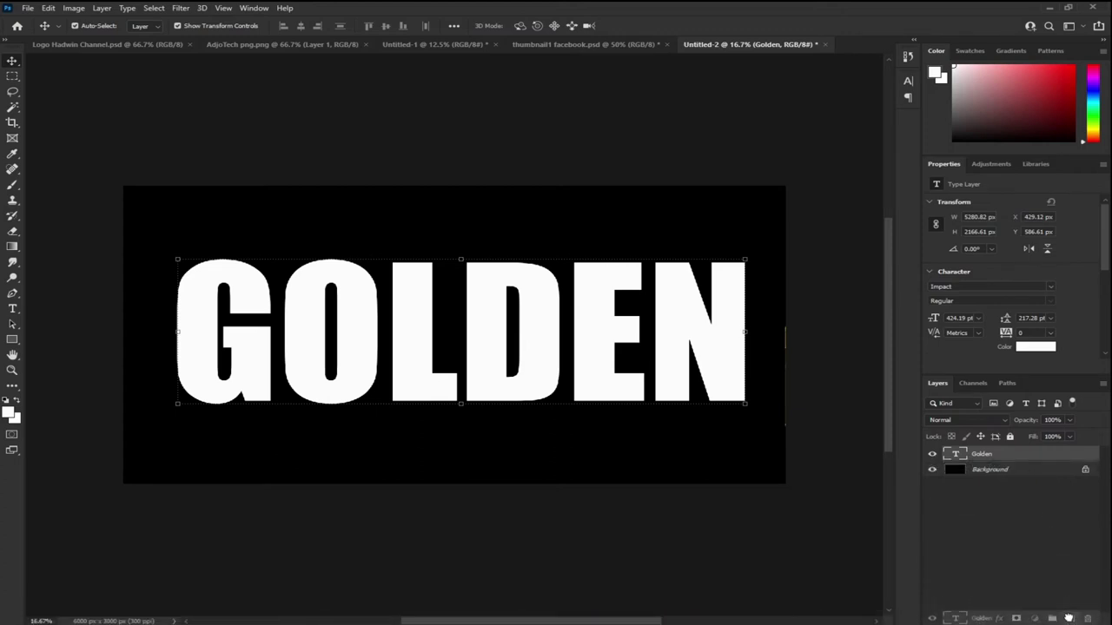
Step: Duplicate the Golden text layer and hide the original beneath the copy
{"action": "left_click_drag", "start_coordinate": [1068, 618], "coordinate": [1069, 618]}
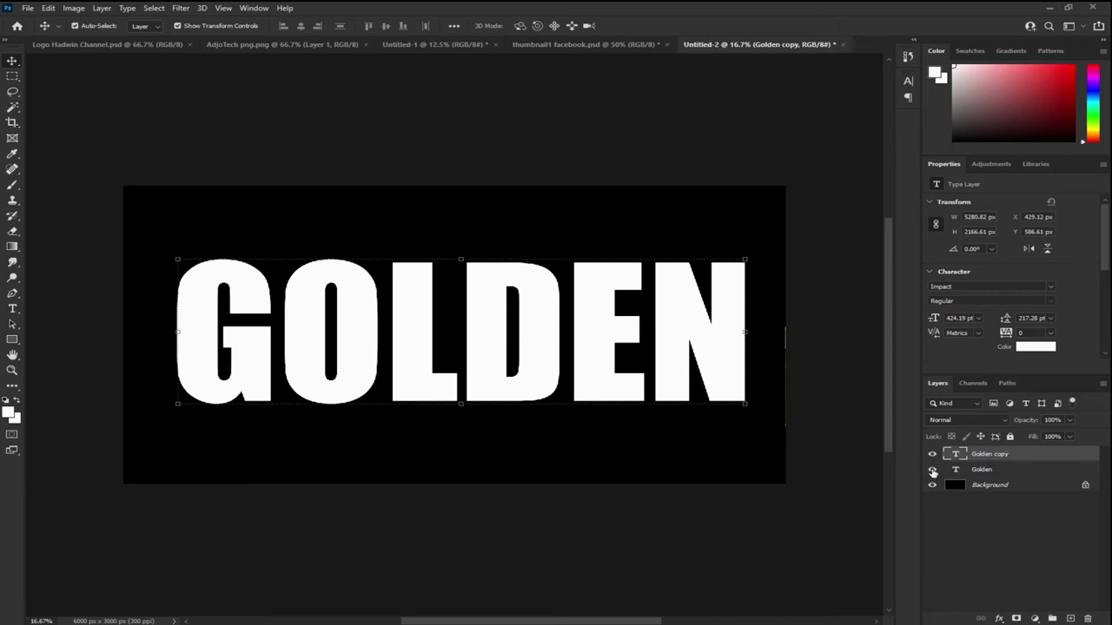
{"action": "left_click", "coordinate": [934, 470]}
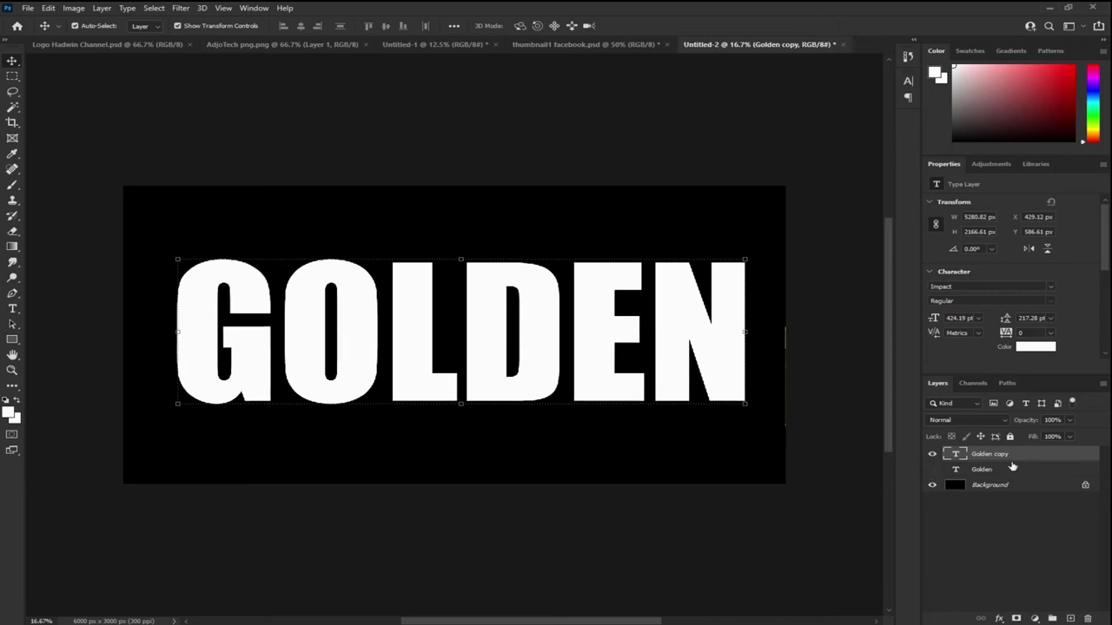
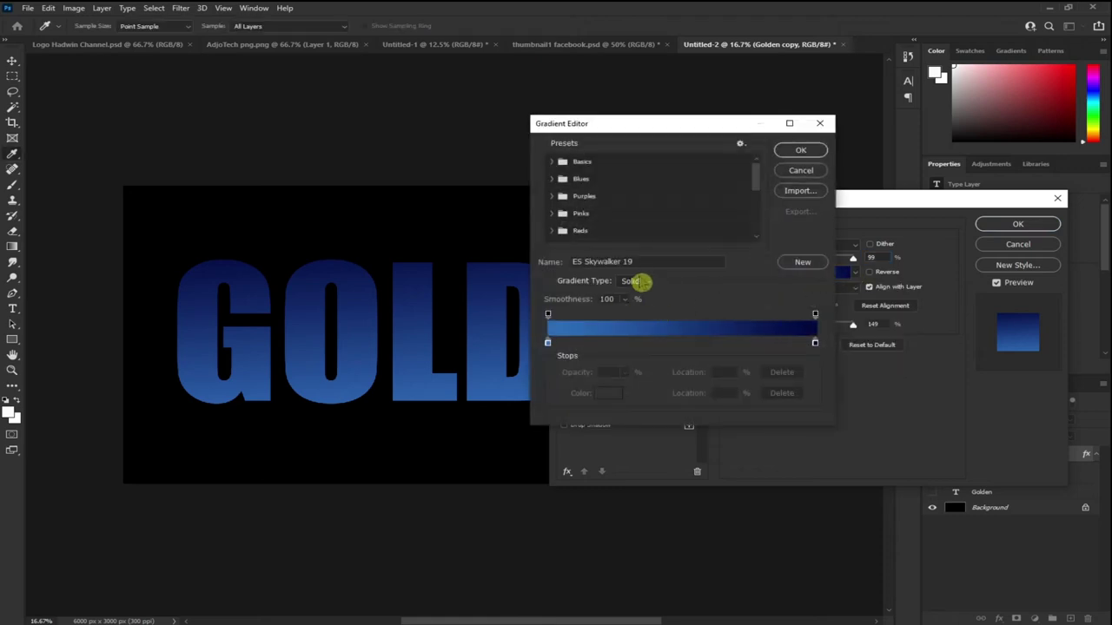
Step: Recolor the gradient overlay's starting stop at 0% to a light yellow with a hue of 55°
{"action": "left_click", "coordinate": [548, 344]}
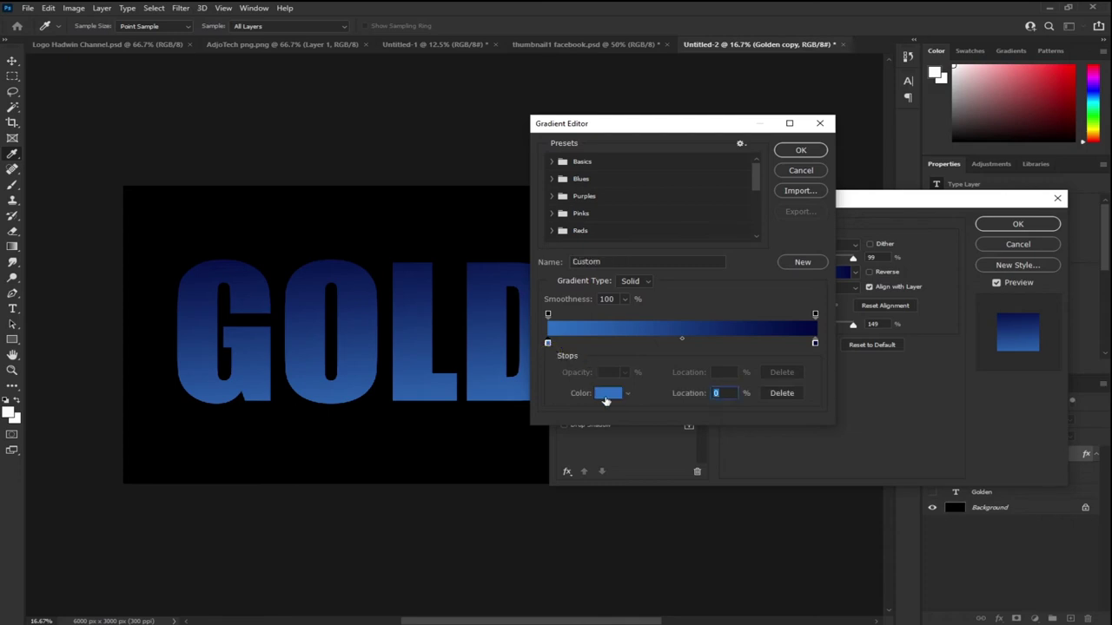
{"action": "left_click", "coordinate": [610, 396]}
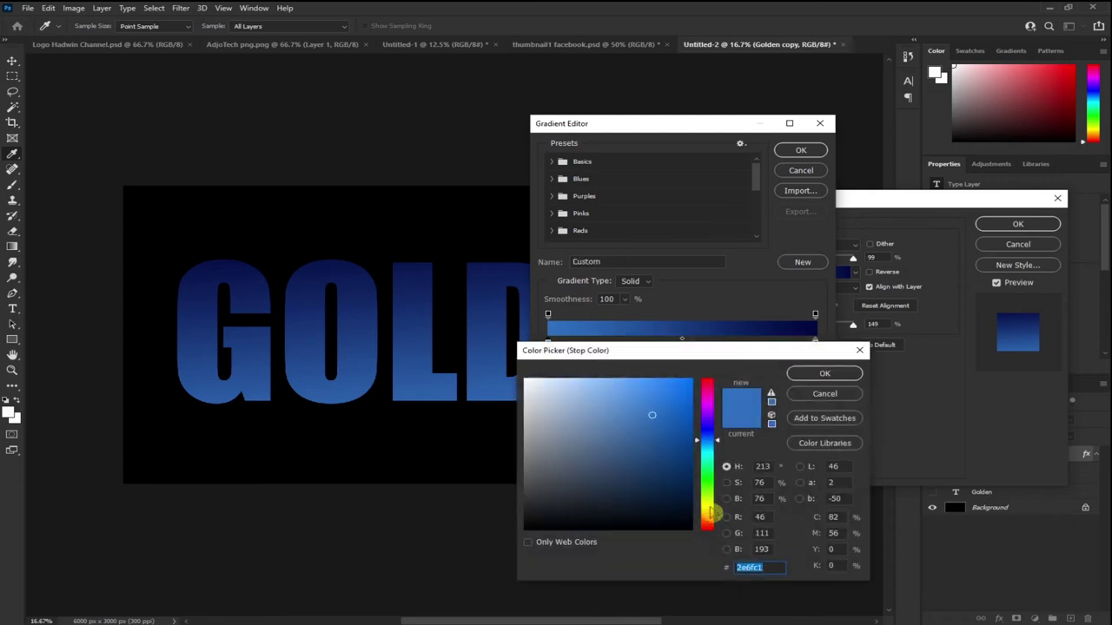
{"action": "left_click", "coordinate": [708, 507]}
{"action": "left_click_drag", "start_coordinate": [634, 427], "coordinate": [666, 448]}
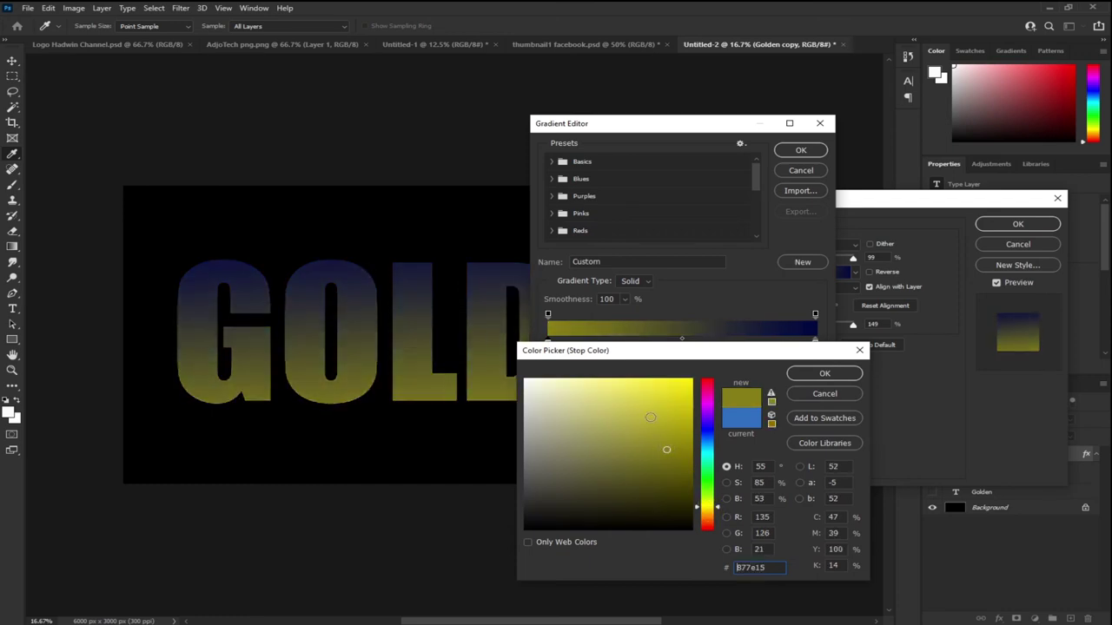
{"action": "left_click", "coordinate": [666, 397]}
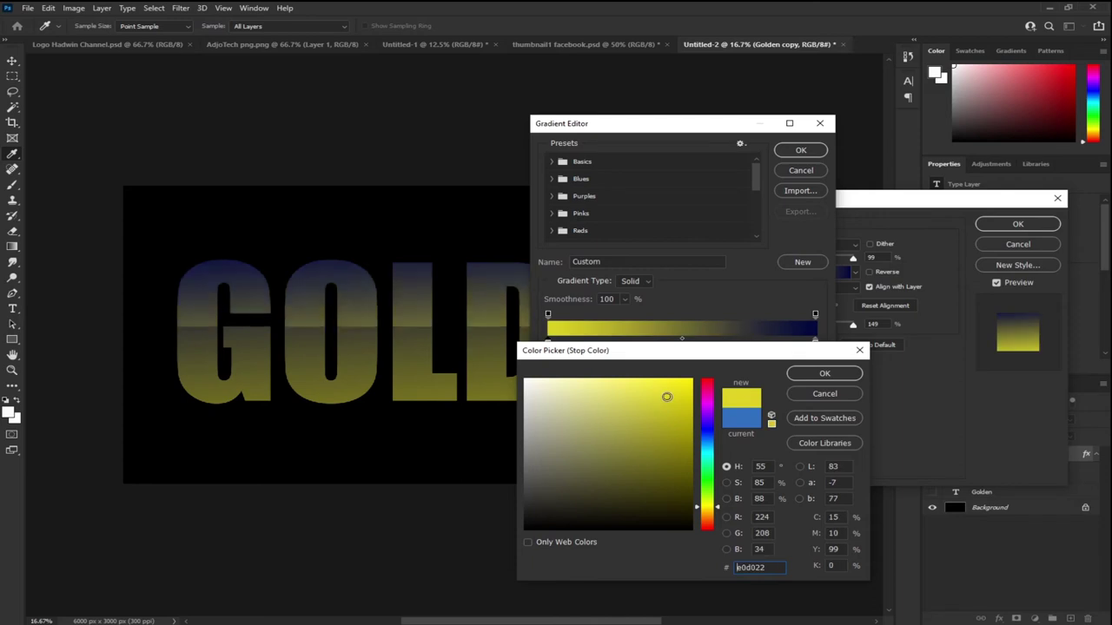
{"action": "left_click", "coordinate": [642, 400]}
{"action": "left_click", "coordinate": [631, 399]}
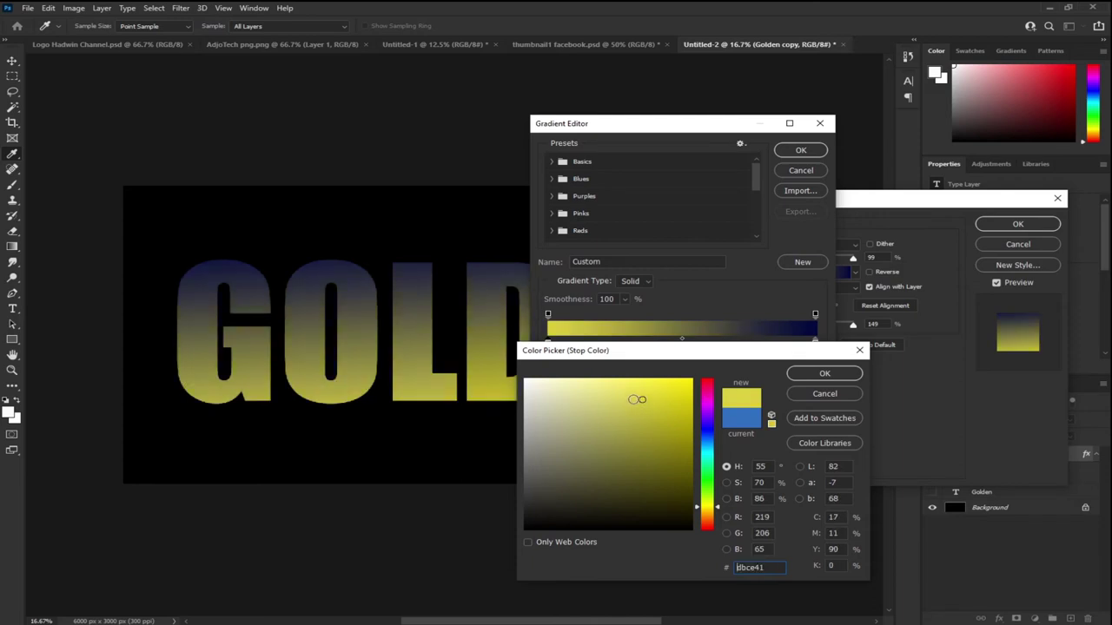
{"action": "left_click", "coordinate": [806, 379]}
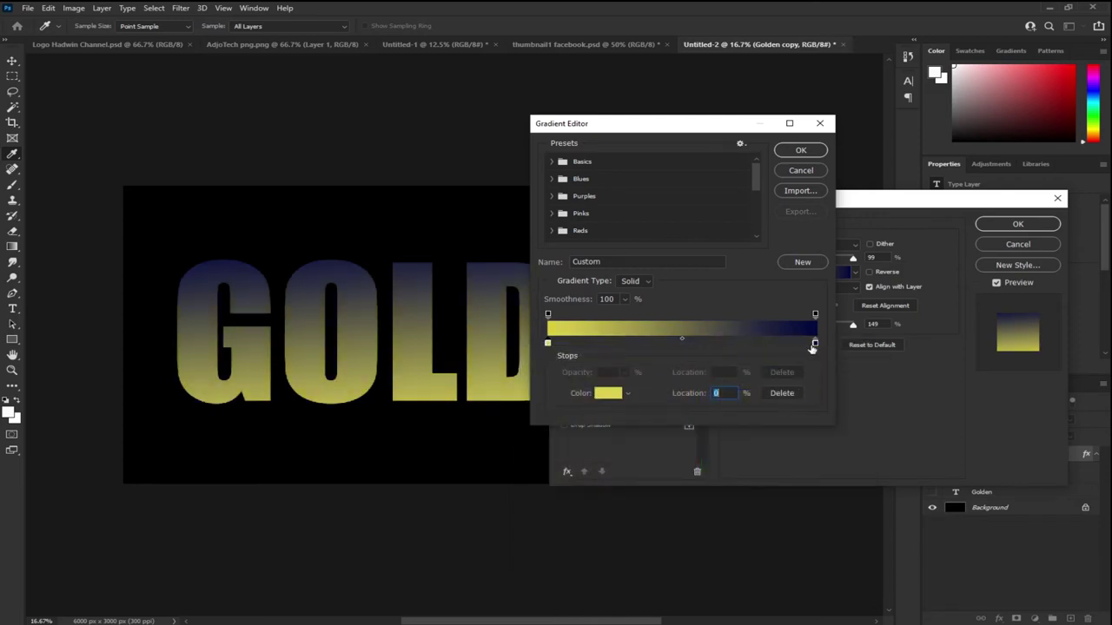
Step: Recolor the gradient's end stop at 100% to dark gold, hex 9d8112
{"action": "left_click", "coordinate": [814, 344]}
{"action": "left_click", "coordinate": [608, 395]}
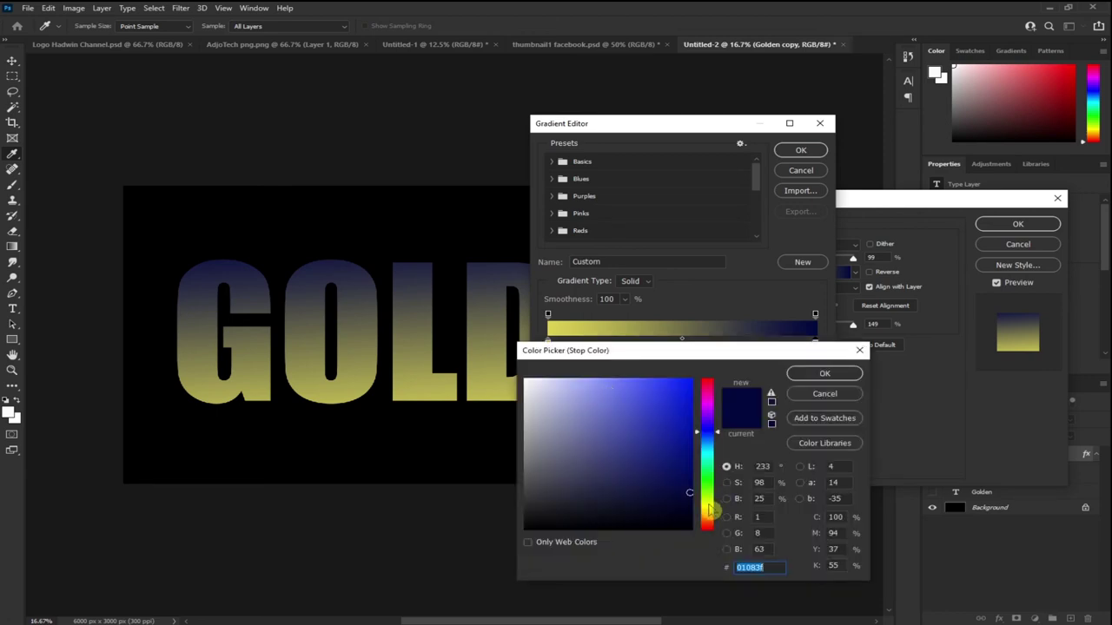
{"action": "left_click", "coordinate": [707, 503]}
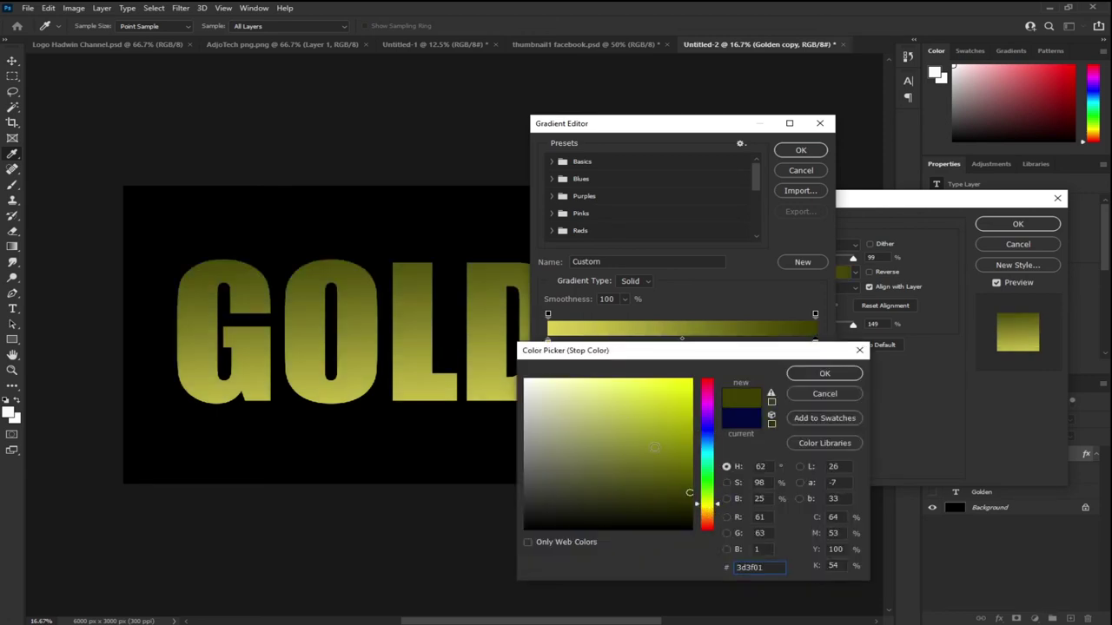
{"action": "left_click", "coordinate": [658, 439]}
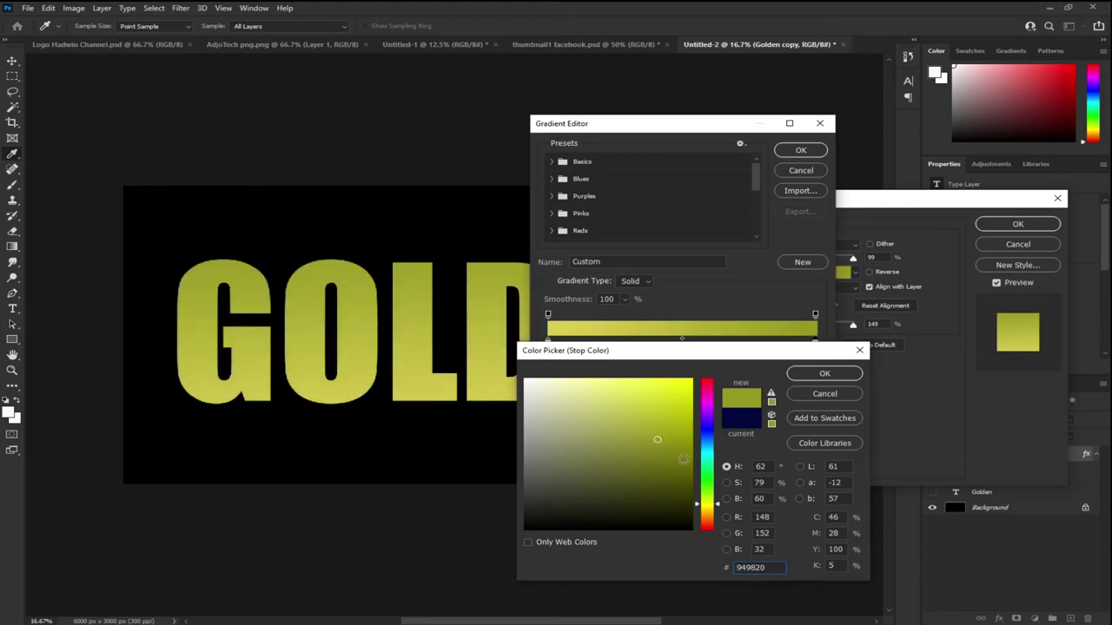
{"action": "left_click", "coordinate": [684, 457]}
{"action": "left_click", "coordinate": [707, 510]}
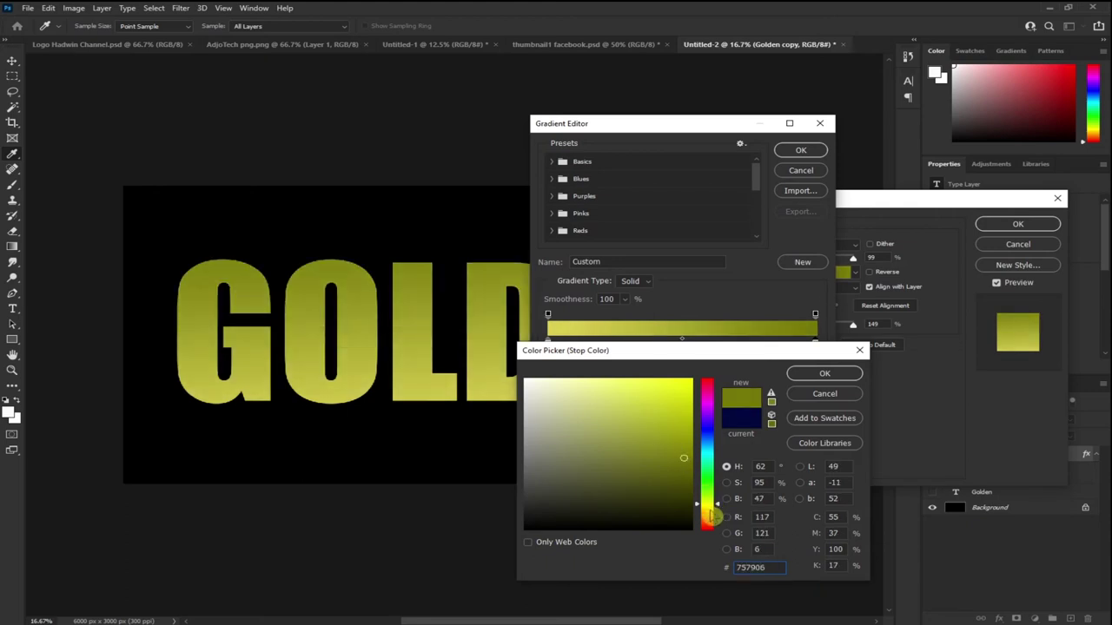
{"action": "left_click", "coordinate": [672, 437]}
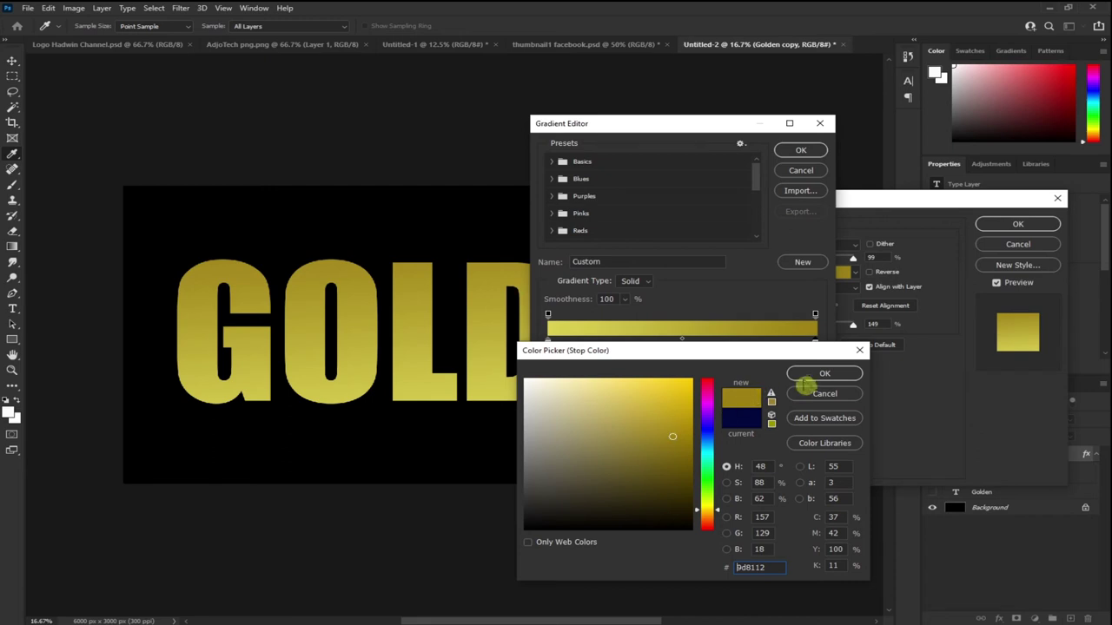
{"action": "left_click", "coordinate": [806, 376]}
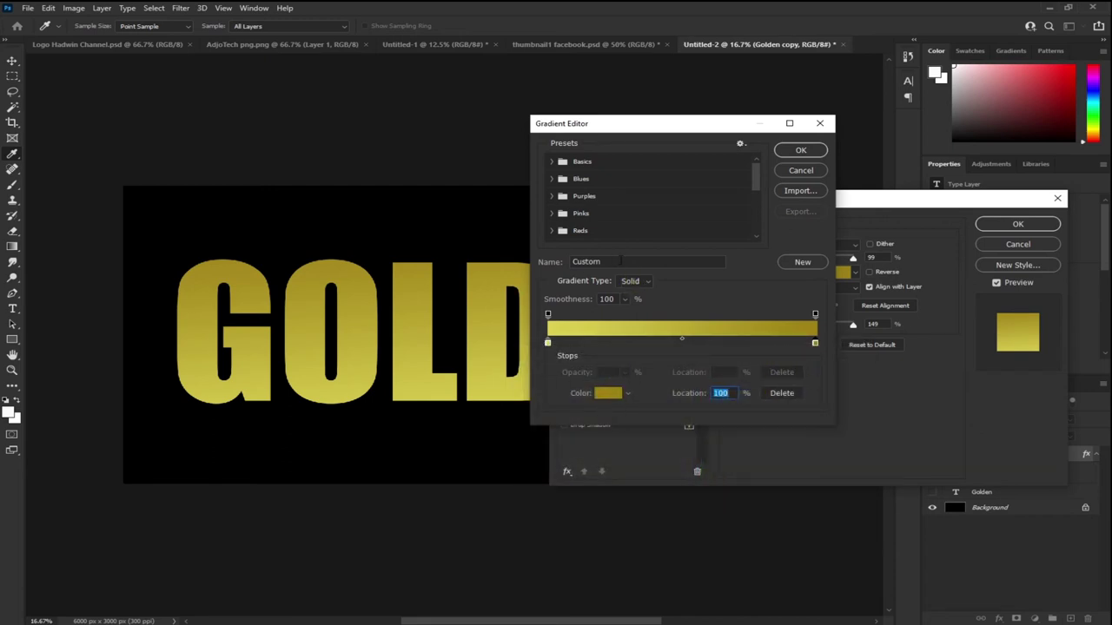
Step: Name the custom gradient "golden" and apply it to the gradient overlay
{"action": "left_click_drag", "start_coordinate": [620, 260], "coordinate": [556, 262]}
{"action": "type", "text": "golden"}
{"action": "left_click", "coordinate": [559, 263]}
{"action": "type", "text": "m"}
{"action": "left_click", "coordinate": [559, 264]}
{"action": "key", "text": "BackSpace"}
{"action": "type", "text": "n"}
{"action": "left_click", "coordinate": [801, 151]}
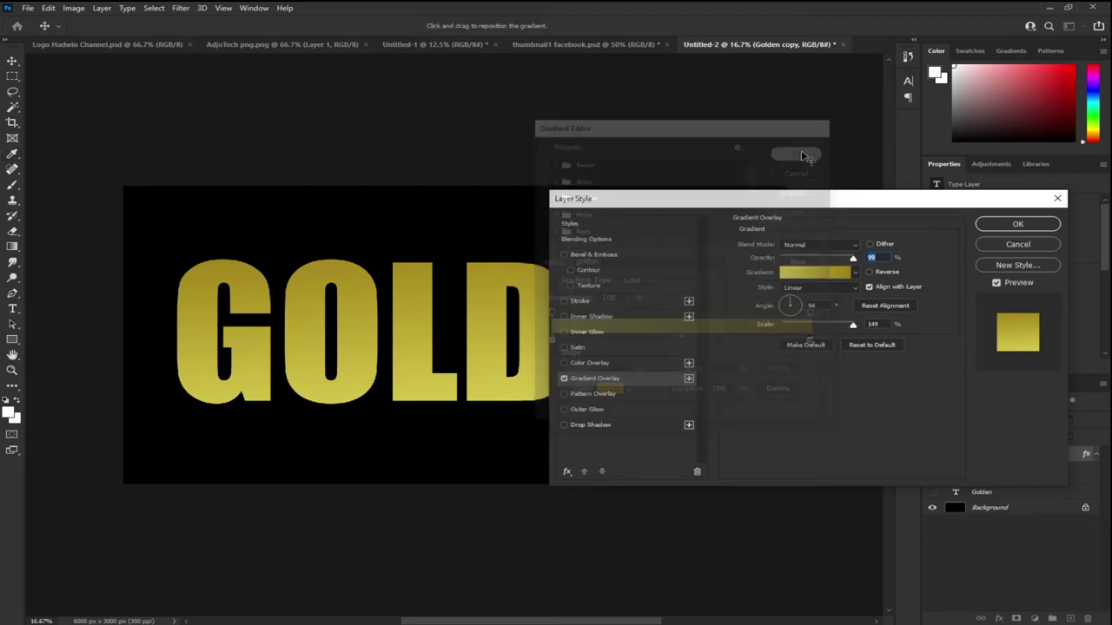
Step: Add a Bevel & Emboss effect to the gold text copy, keeping the lettering in view beside the settings
{"action": "left_click_drag", "start_coordinate": [840, 200], "coordinate": [774, 217]}
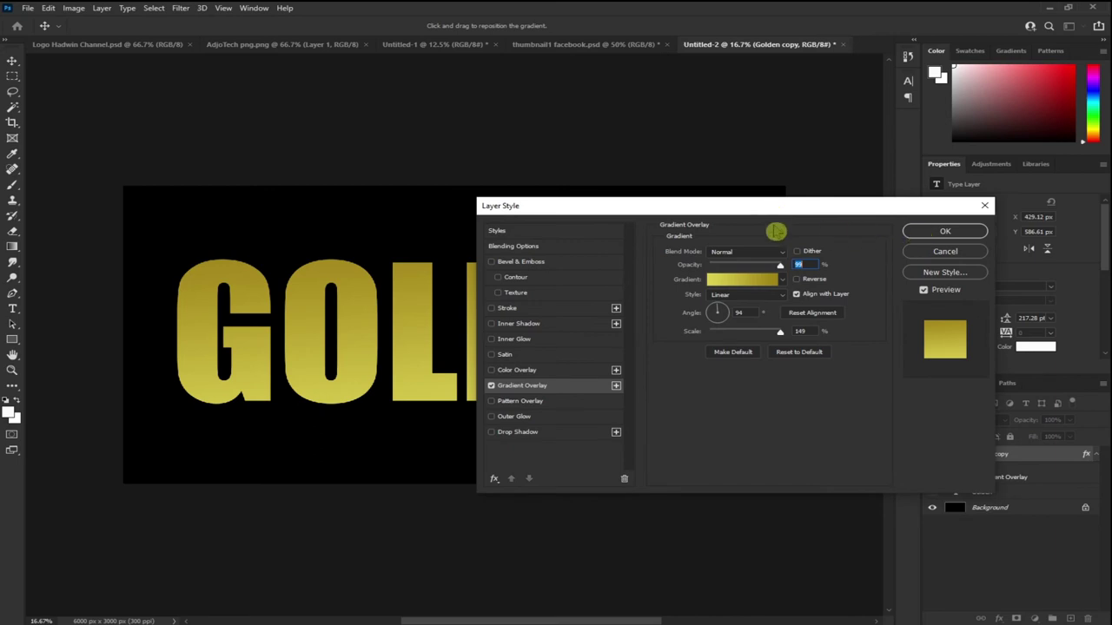
{"action": "left_click_drag", "start_coordinate": [698, 211], "coordinate": [779, 196]}
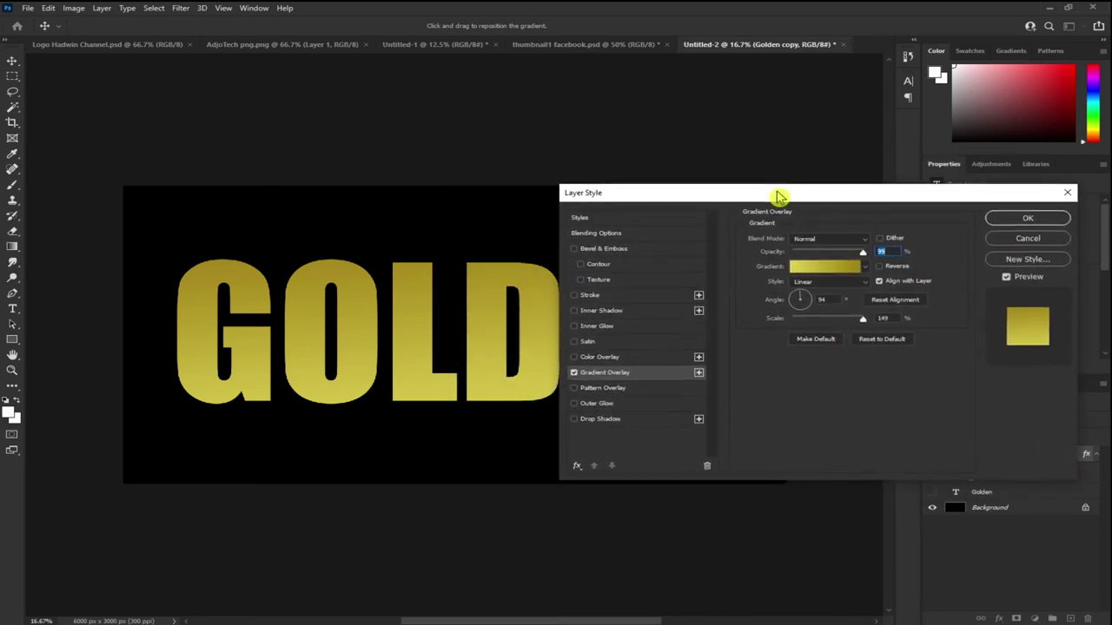
{"action": "left_click_drag", "start_coordinate": [777, 191], "coordinate": [815, 174]}
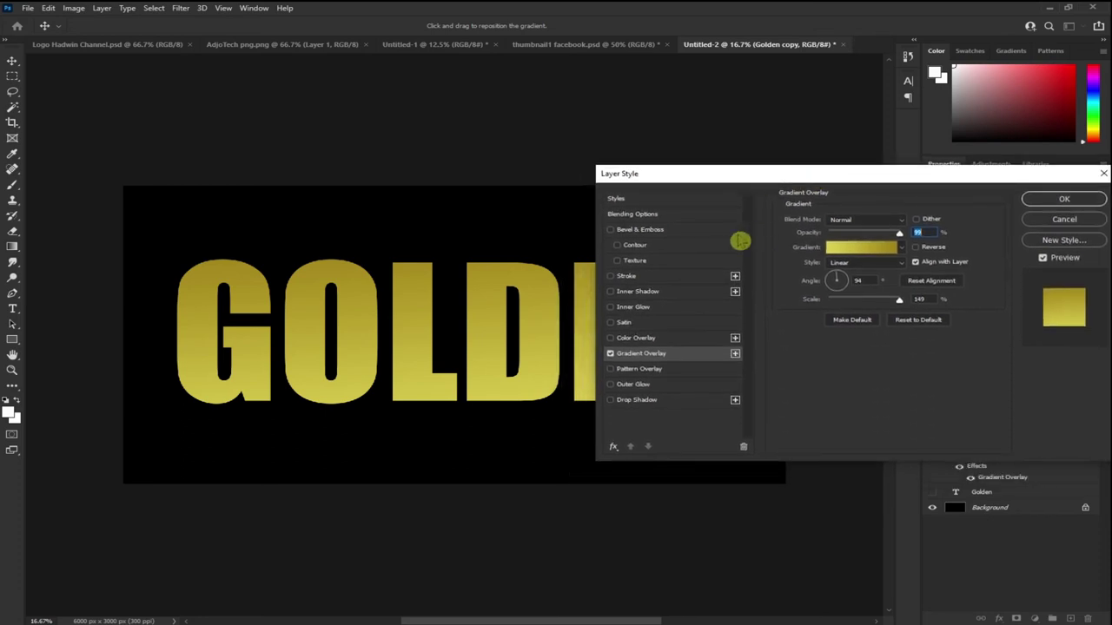
{"action": "left_click_drag", "start_coordinate": [702, 174], "coordinate": [761, 173]}
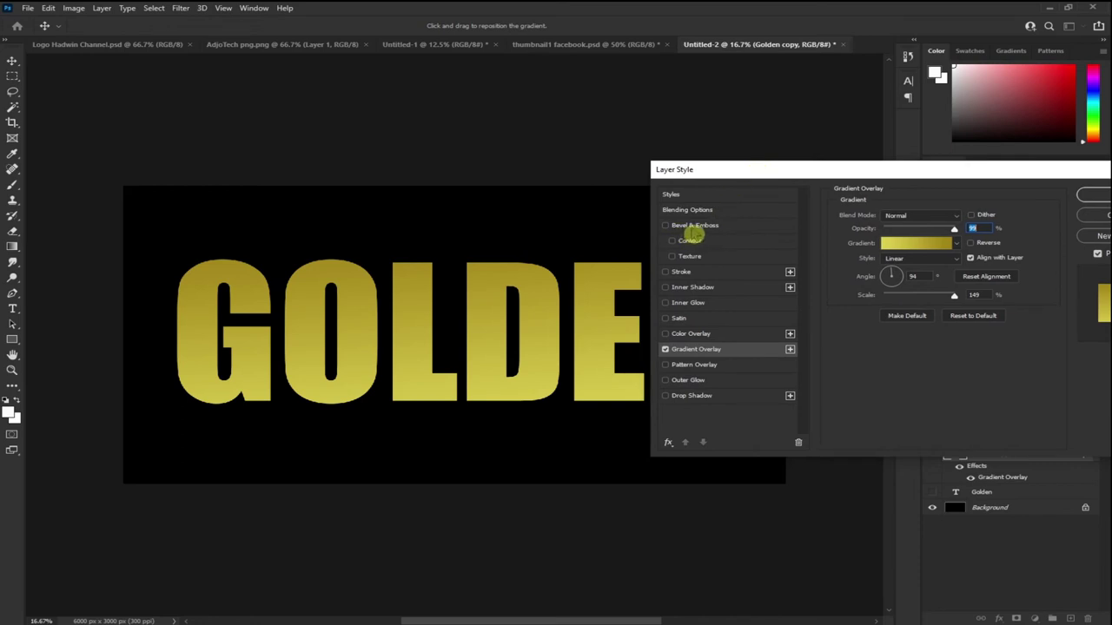
{"action": "left_click", "coordinate": [698, 227]}
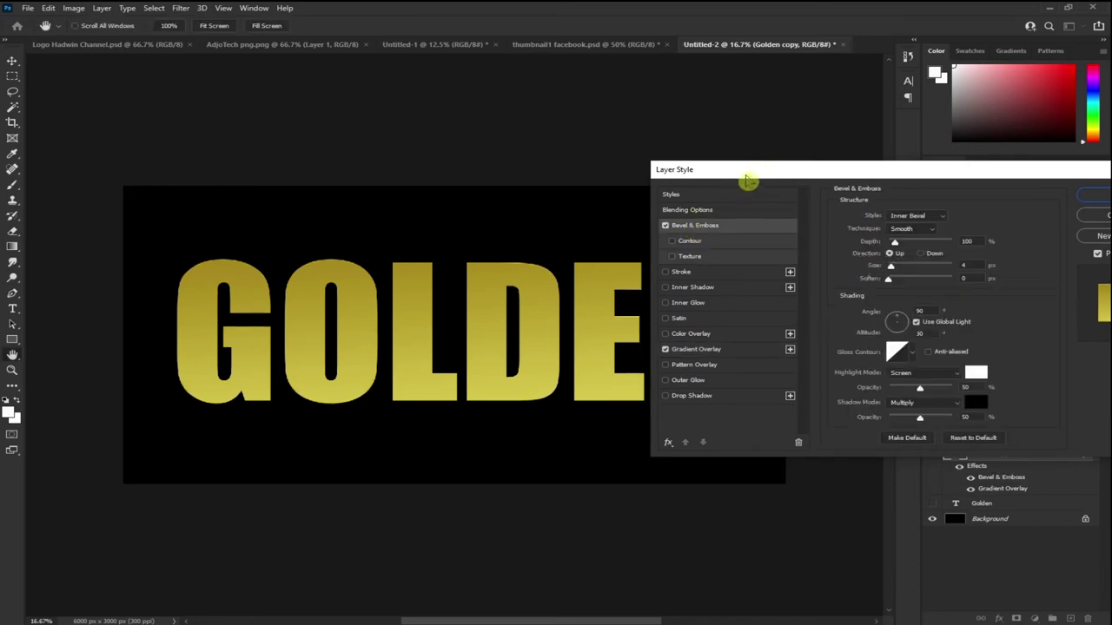
{"action": "left_click_drag", "start_coordinate": [743, 170], "coordinate": [660, 98]}
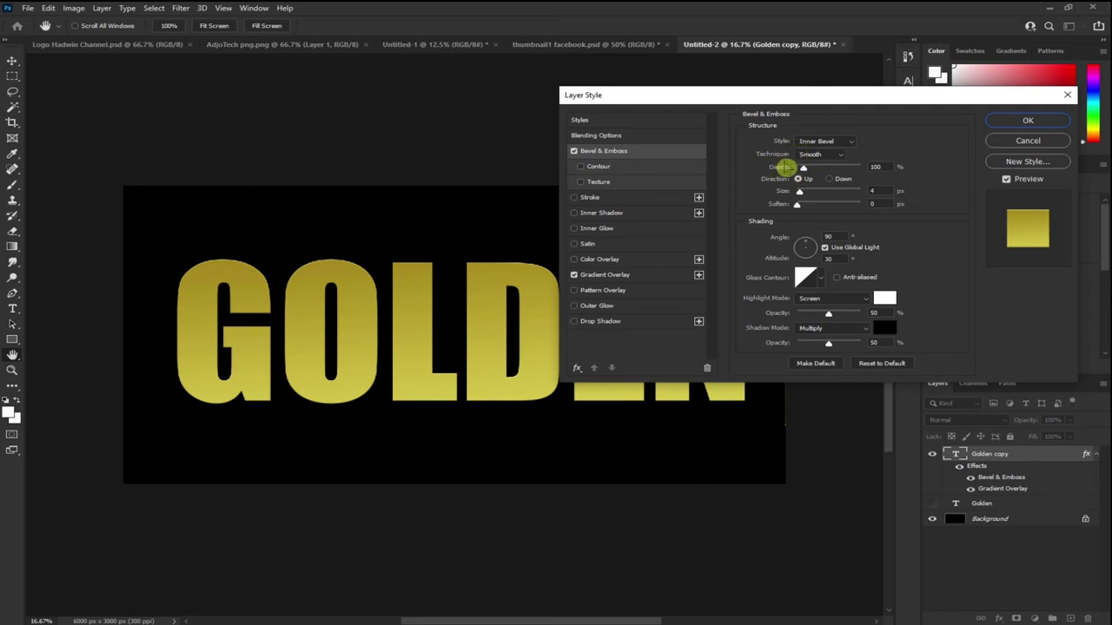
Step: Set the bevel's technique to Chisel Hard and its size to 142 px
{"action": "left_click", "coordinate": [832, 156]}
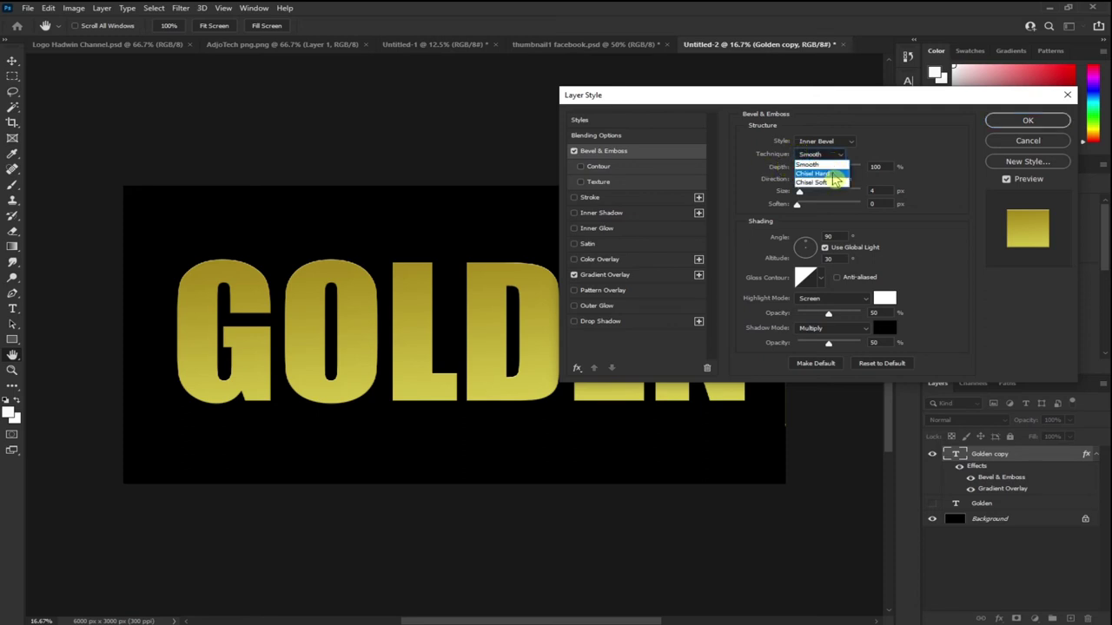
{"action": "left_click", "coordinate": [835, 174]}
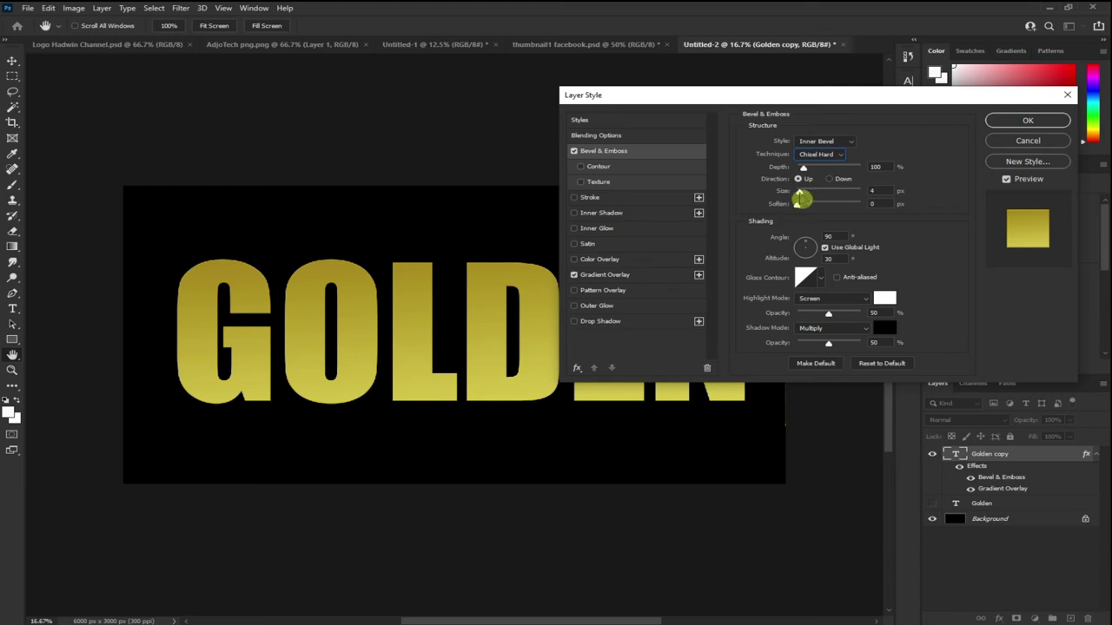
{"action": "left_click_drag", "start_coordinate": [800, 196], "coordinate": [833, 199]}
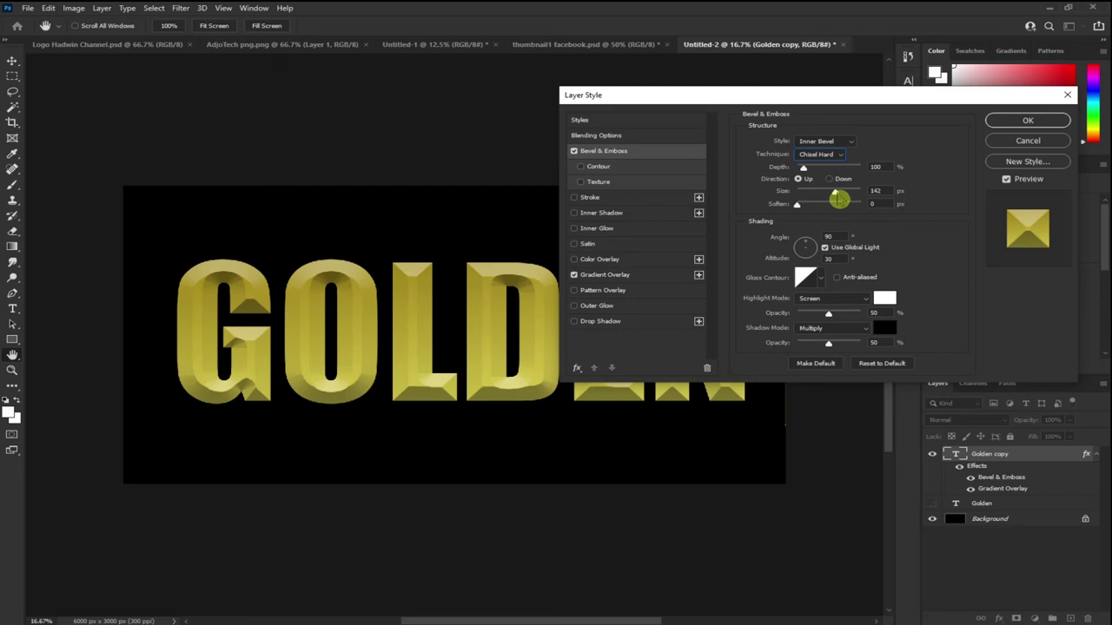
{"action": "left_click", "coordinate": [839, 198]}
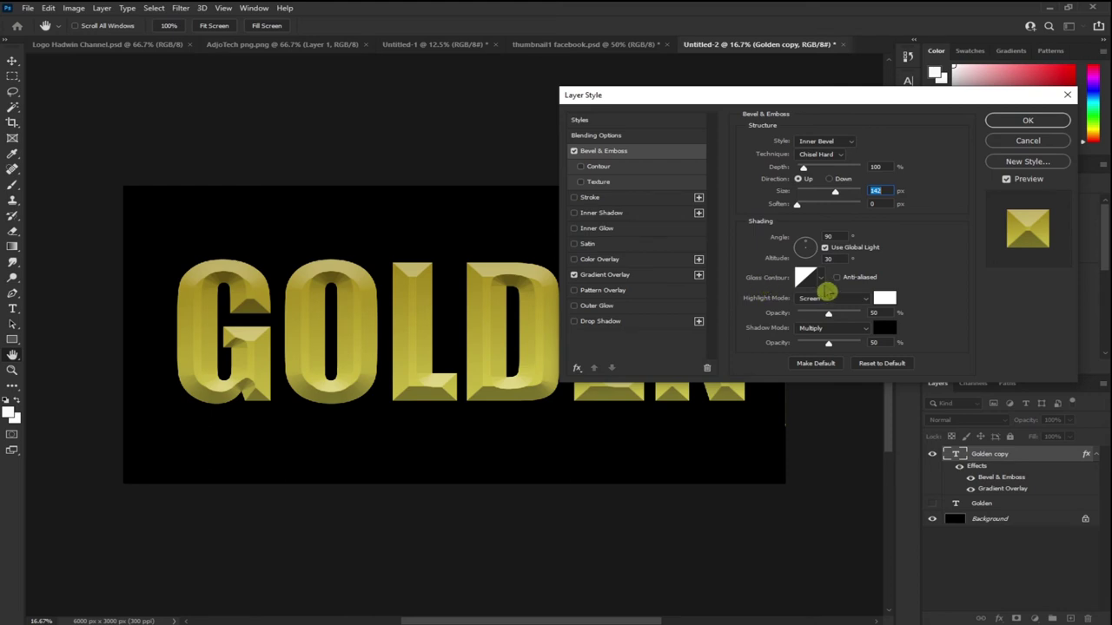
Step: Apply the gloss contour preset with three narrow peaks to the bevel and increase its size to 174 px
{"action": "left_click", "coordinate": [822, 280]}
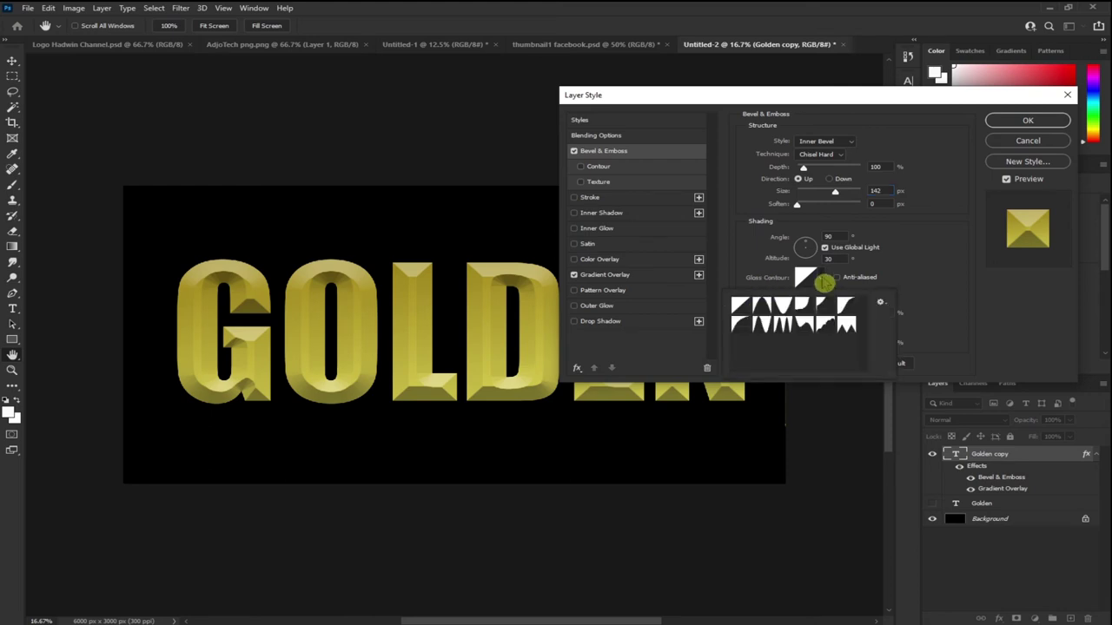
{"action": "left_click", "coordinate": [785, 326]}
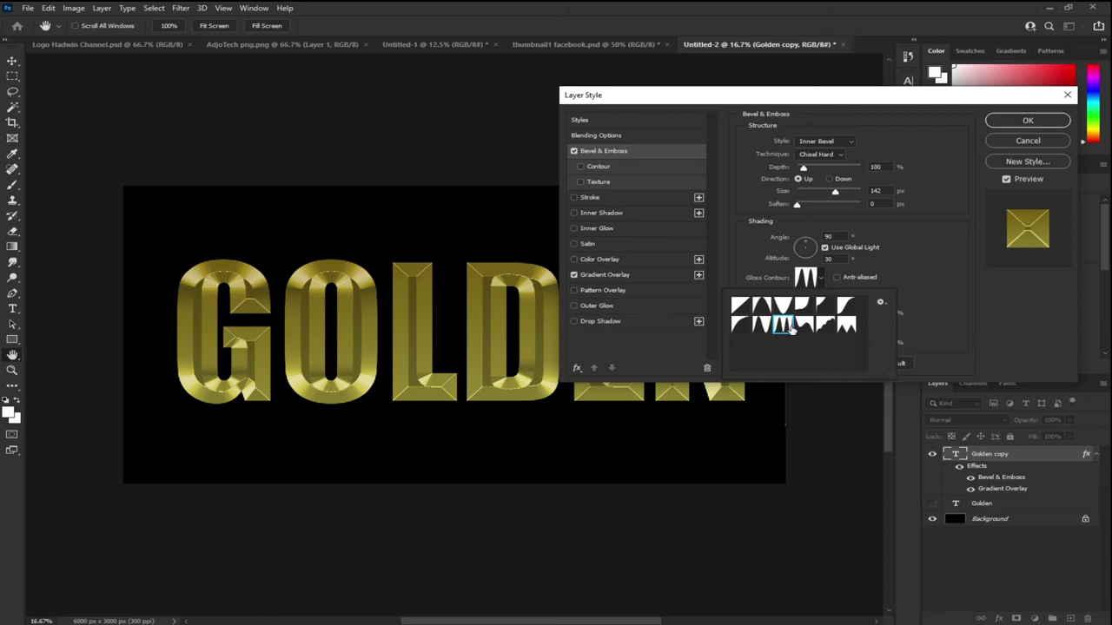
{"action": "left_click", "coordinate": [913, 258]}
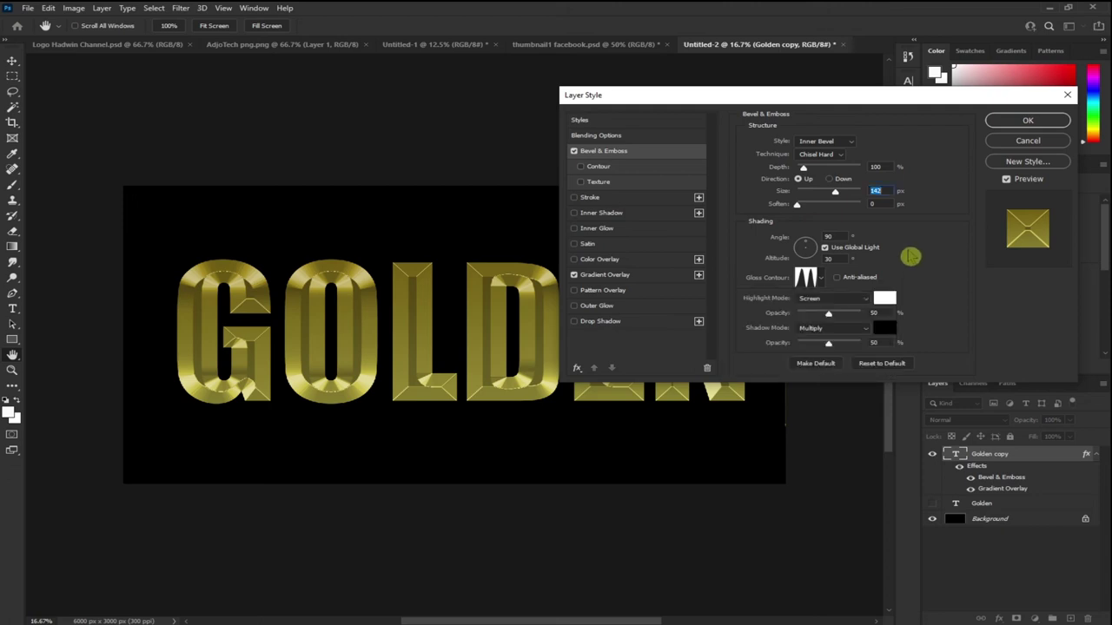
{"action": "left_click_drag", "start_coordinate": [835, 192], "coordinate": [843, 196]}
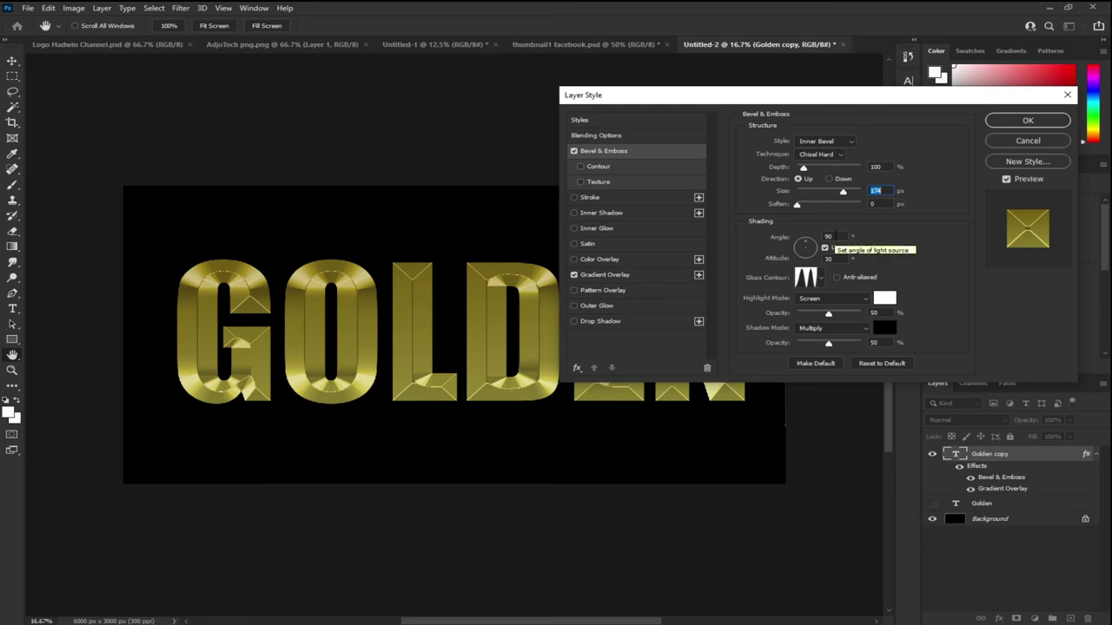
Step: Set the bevel's lighting angle to 120° and both the highlight and shadow opacity to 75%
{"action": "left_click", "coordinate": [833, 235]}
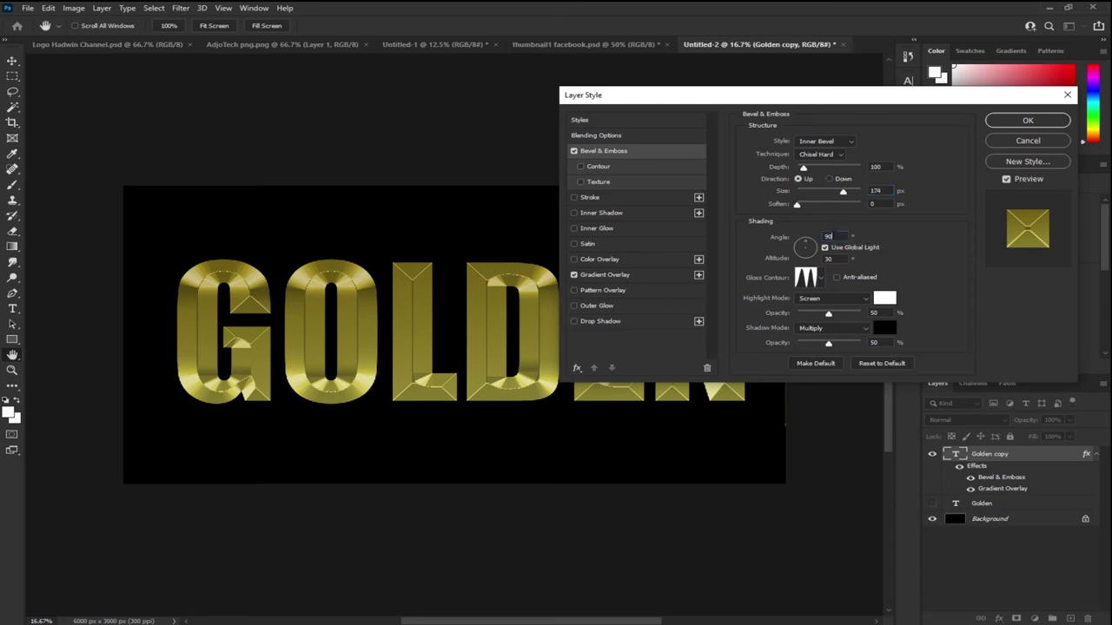
{"action": "type", "text": "120"}
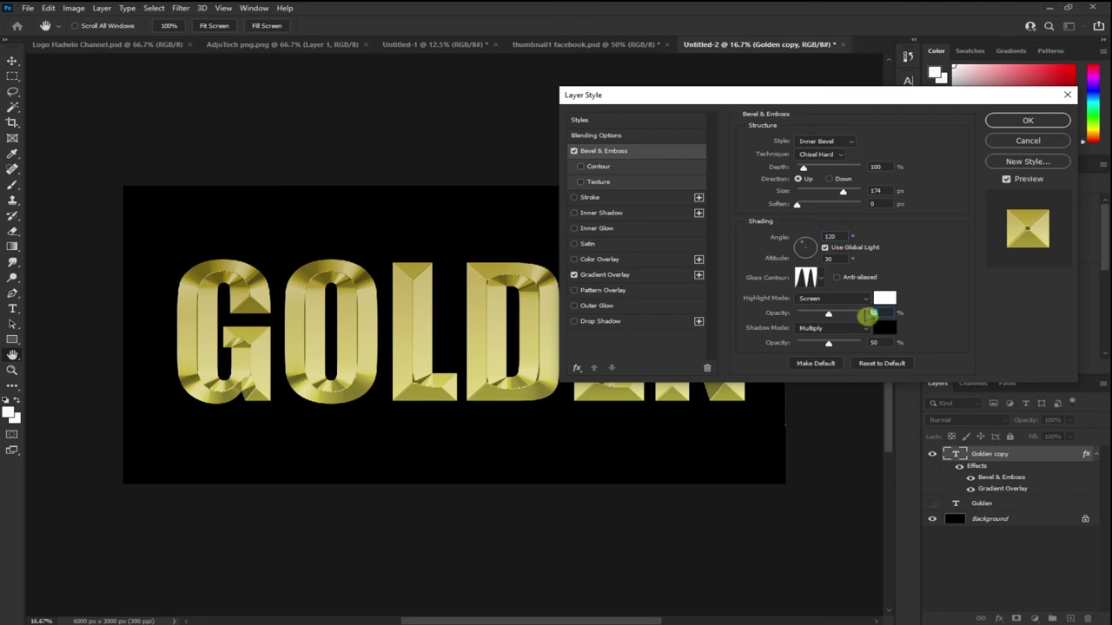
{"action": "type", "text": "75"}
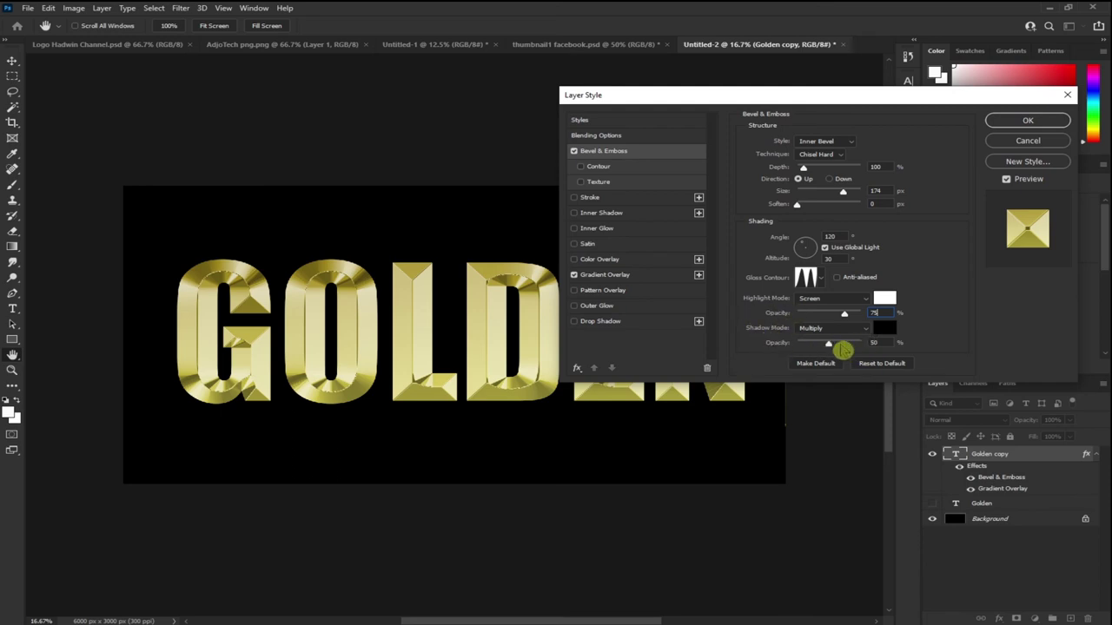
{"action": "left_click", "coordinate": [875, 343]}
{"action": "type", "text": "75"}
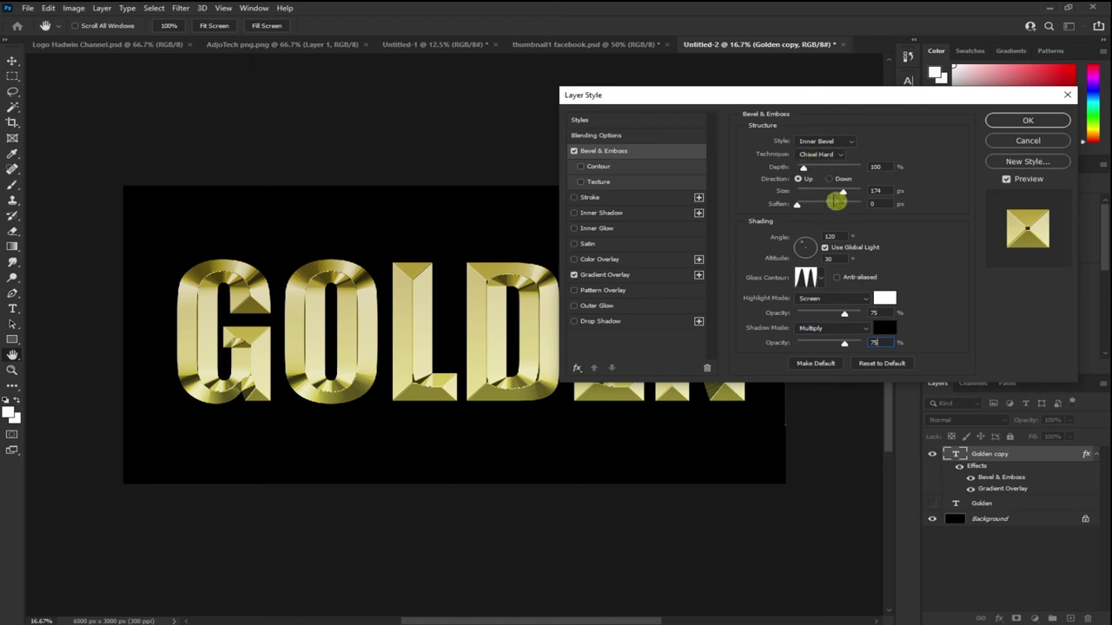
Step: Try a stronger bevel with a depth of 553%, keeping the size at 174 px
{"action": "left_click_drag", "start_coordinate": [802, 167], "coordinate": [837, 171]}
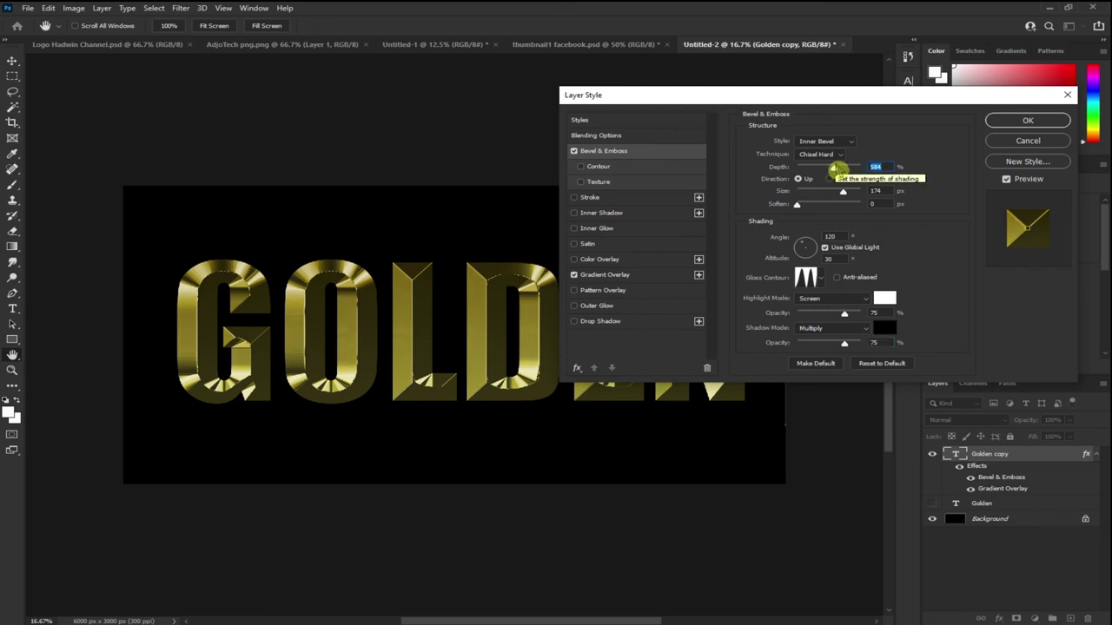
{"action": "left_click_drag", "start_coordinate": [827, 99], "coordinate": [885, 124]}
{"action": "mouse_move", "coordinate": [886, 193]}
{"action": "left_mouse_down"}
{"action": "mouse_move", "coordinate": [903, 198]}
{"action": "mouse_move", "coordinate": [865, 189]}
{"action": "mouse_move", "coordinate": [874, 199]}
{"action": "left_mouse_up"}
{"action": "left_click_drag", "start_coordinate": [883, 197], "coordinate": [891, 192]}
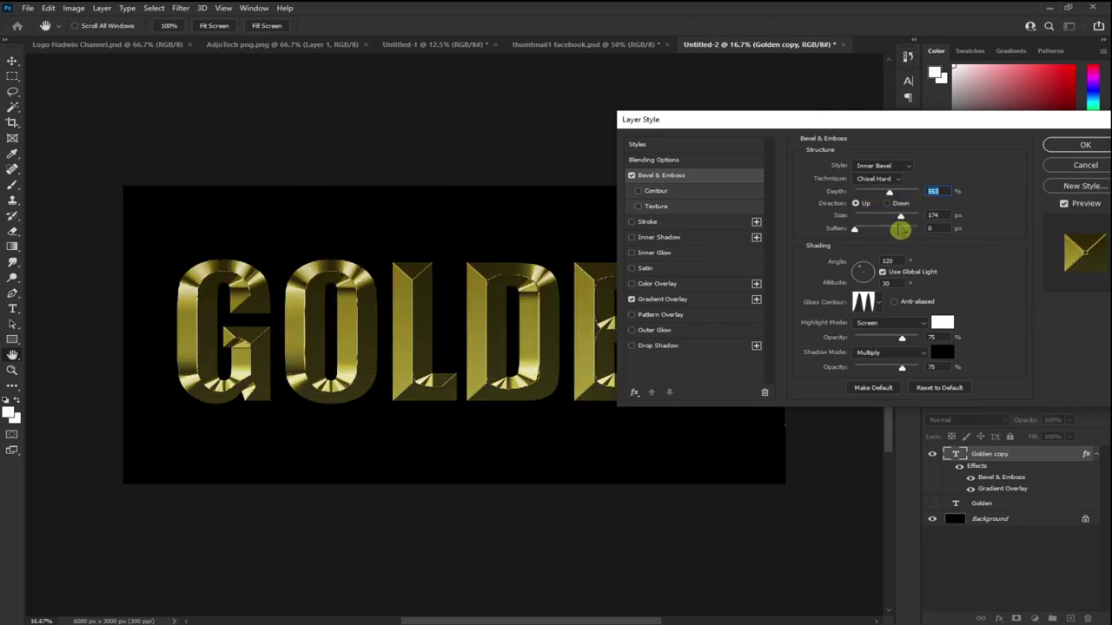
{"action": "left_click_drag", "start_coordinate": [904, 218], "coordinate": [899, 223]}
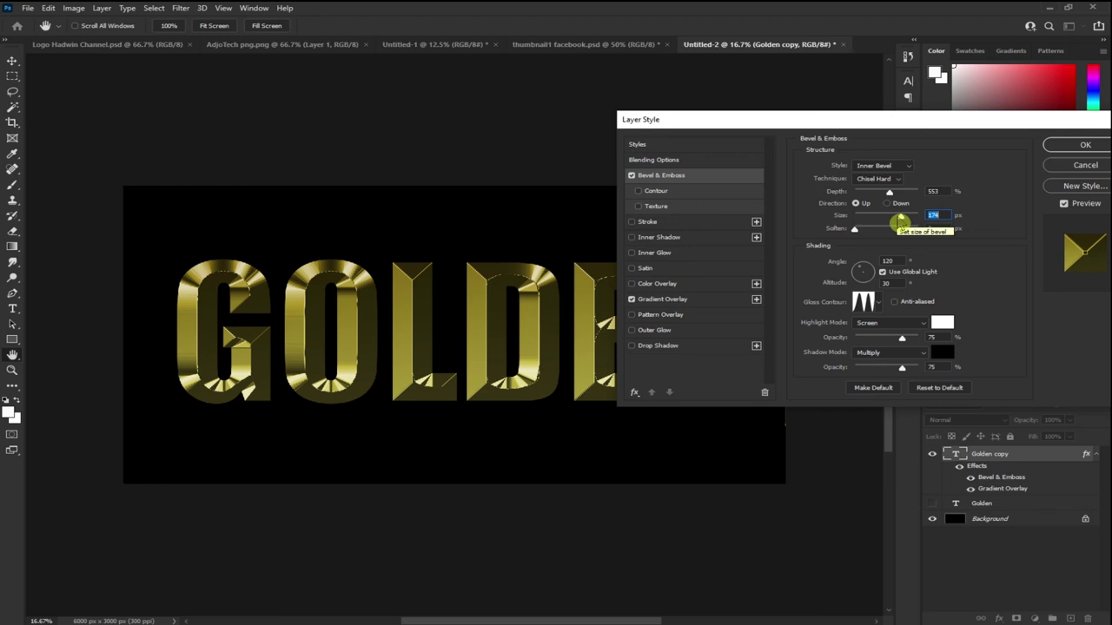
Step: Try the Normal blend mode for the bevel's shadow and return it to Multiply
{"action": "left_click", "coordinate": [885, 353]}
{"action": "left_click", "coordinate": [882, 374]}
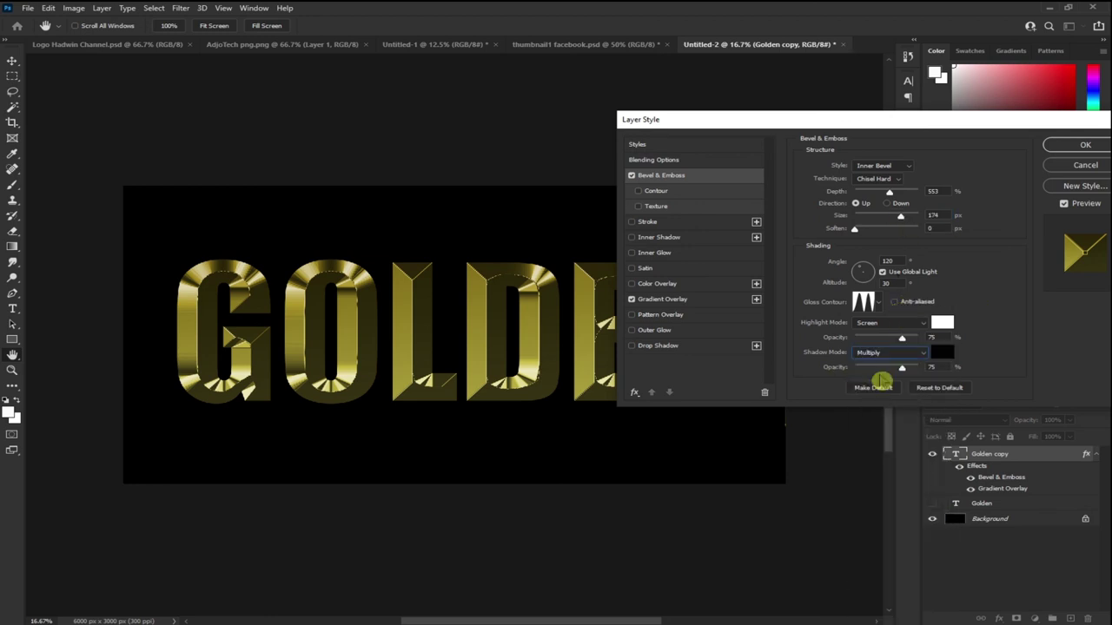
{"action": "left_click", "coordinate": [879, 356]}
{"action": "left_click", "coordinate": [875, 353]}
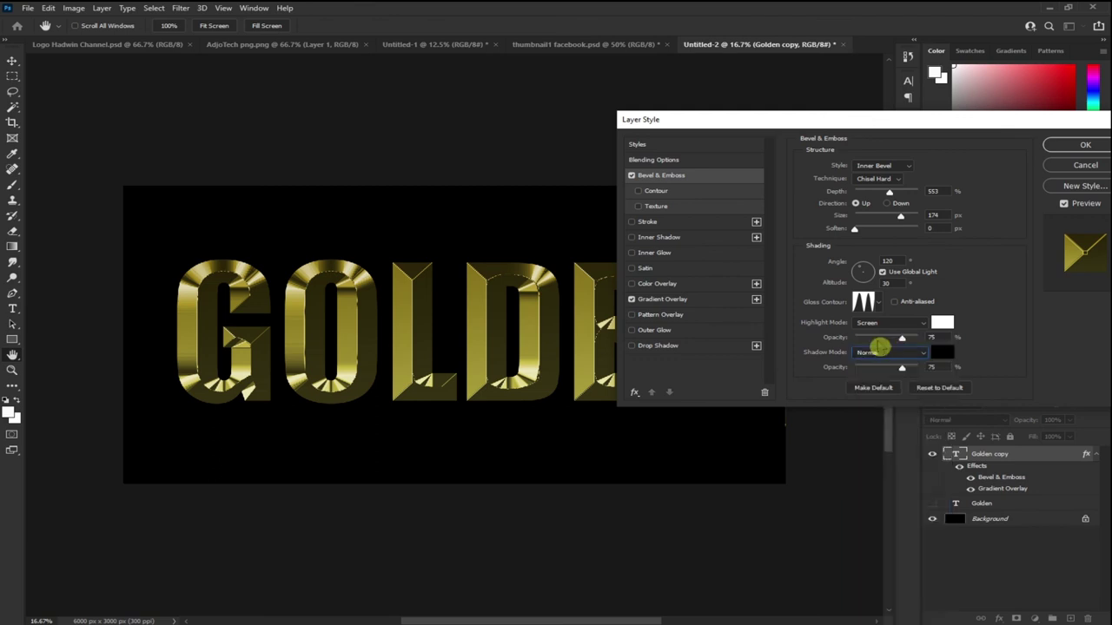
{"action": "left_click", "coordinate": [874, 354]}
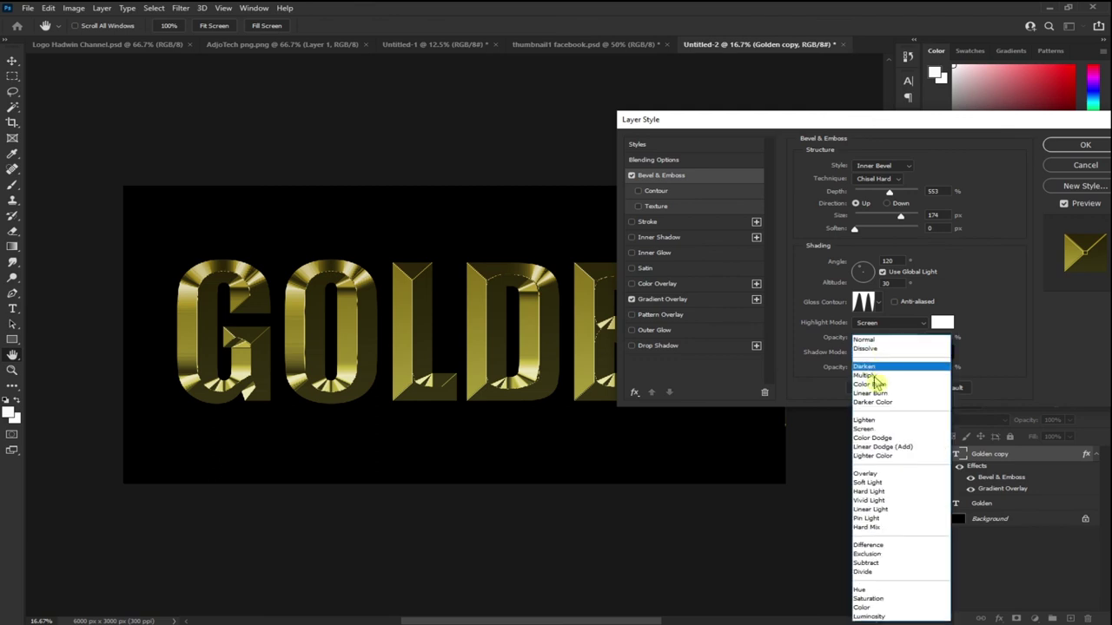
{"action": "left_click", "coordinate": [877, 375]}
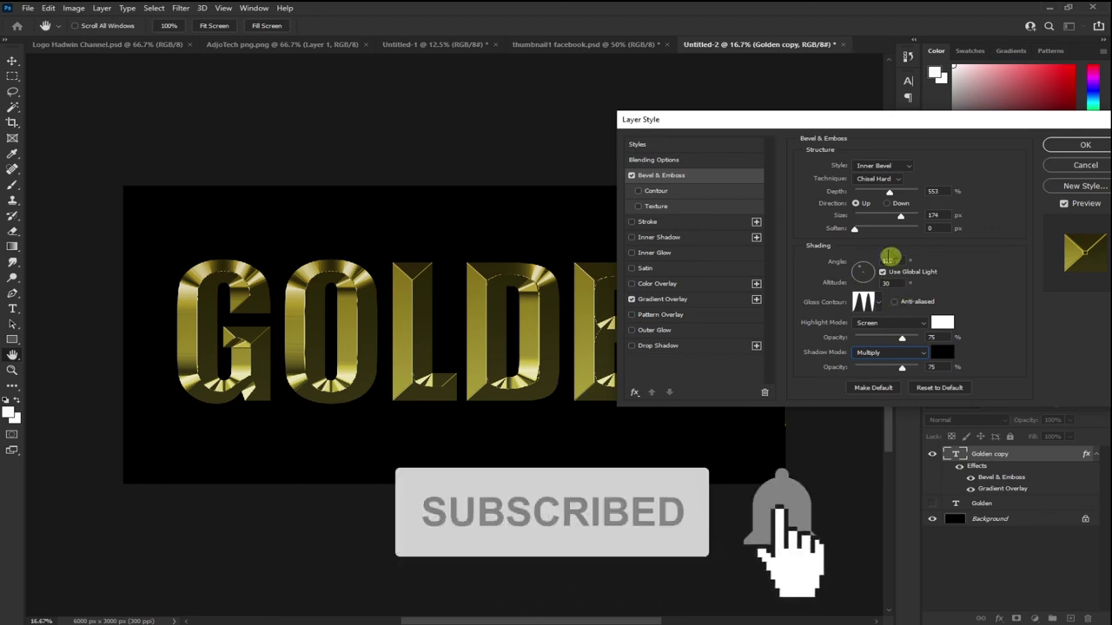
Step: Try a bevel depth of 170%, settle on 386%, and reposition the Layer Style dialog so all its settings are in view
{"action": "left_click", "coordinate": [933, 191]}
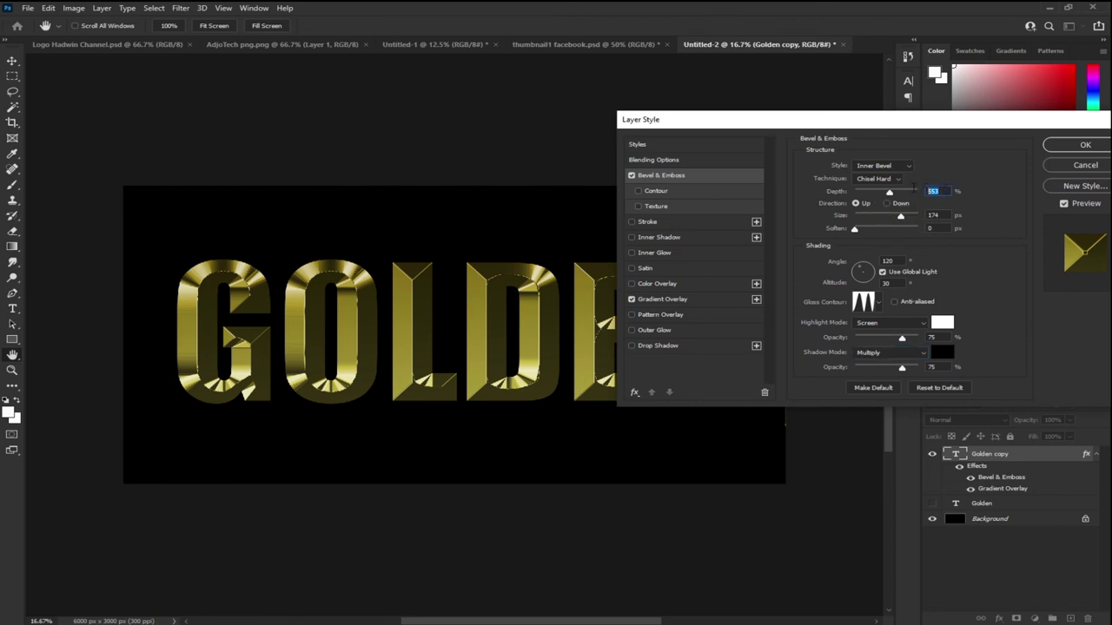
{"action": "type", "text": "170"}
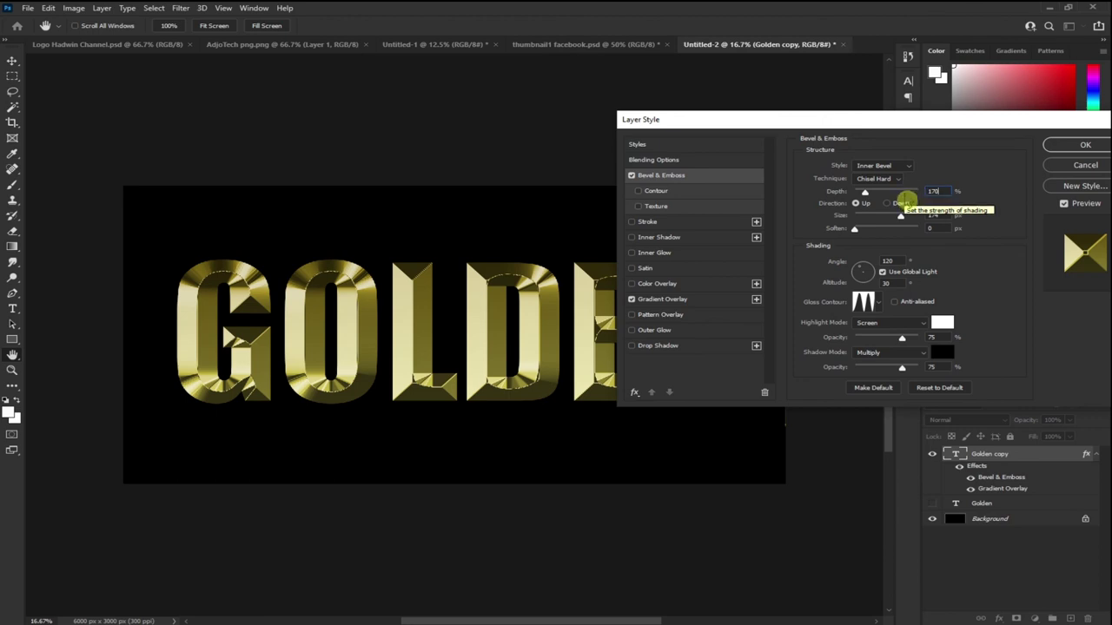
{"action": "left_click_drag", "start_coordinate": [868, 199], "coordinate": [878, 199]}
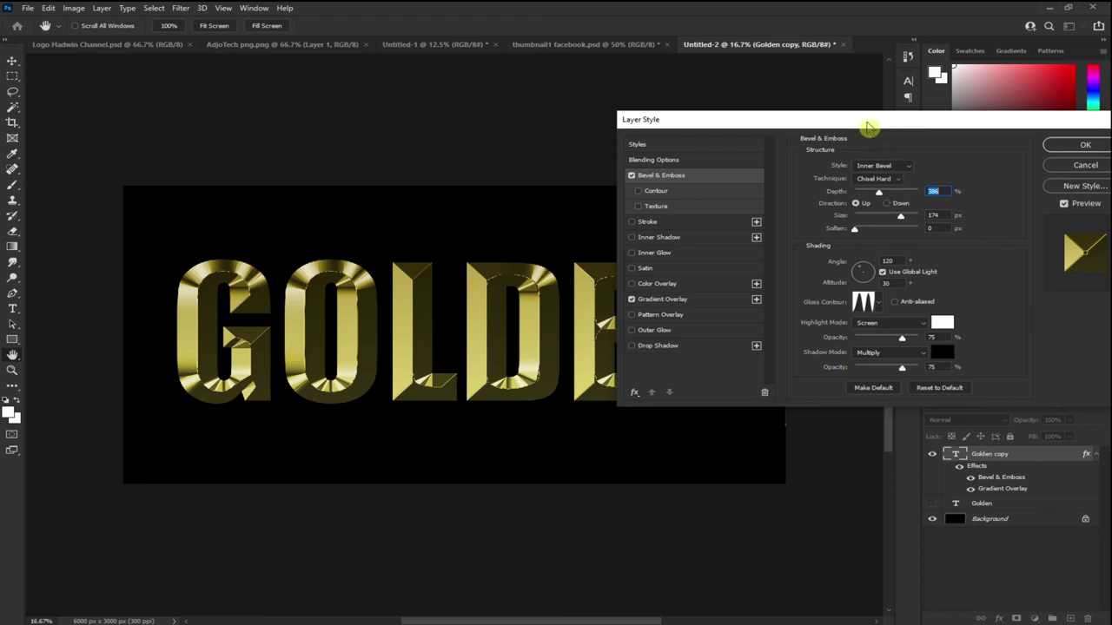
{"action": "left_click_drag", "start_coordinate": [861, 124], "coordinate": [789, 128]}
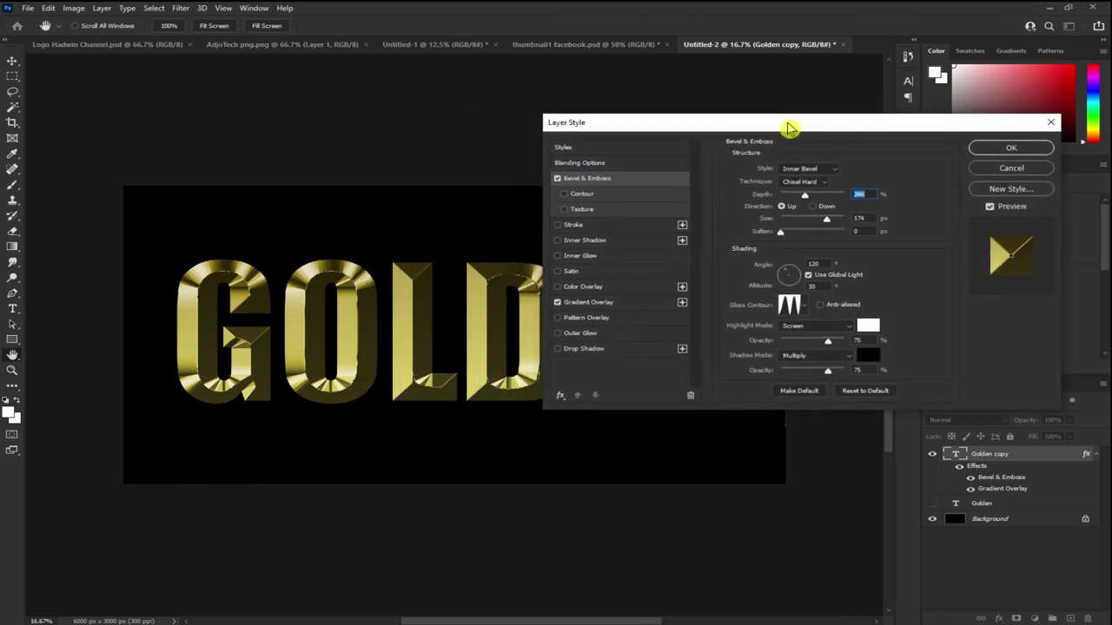